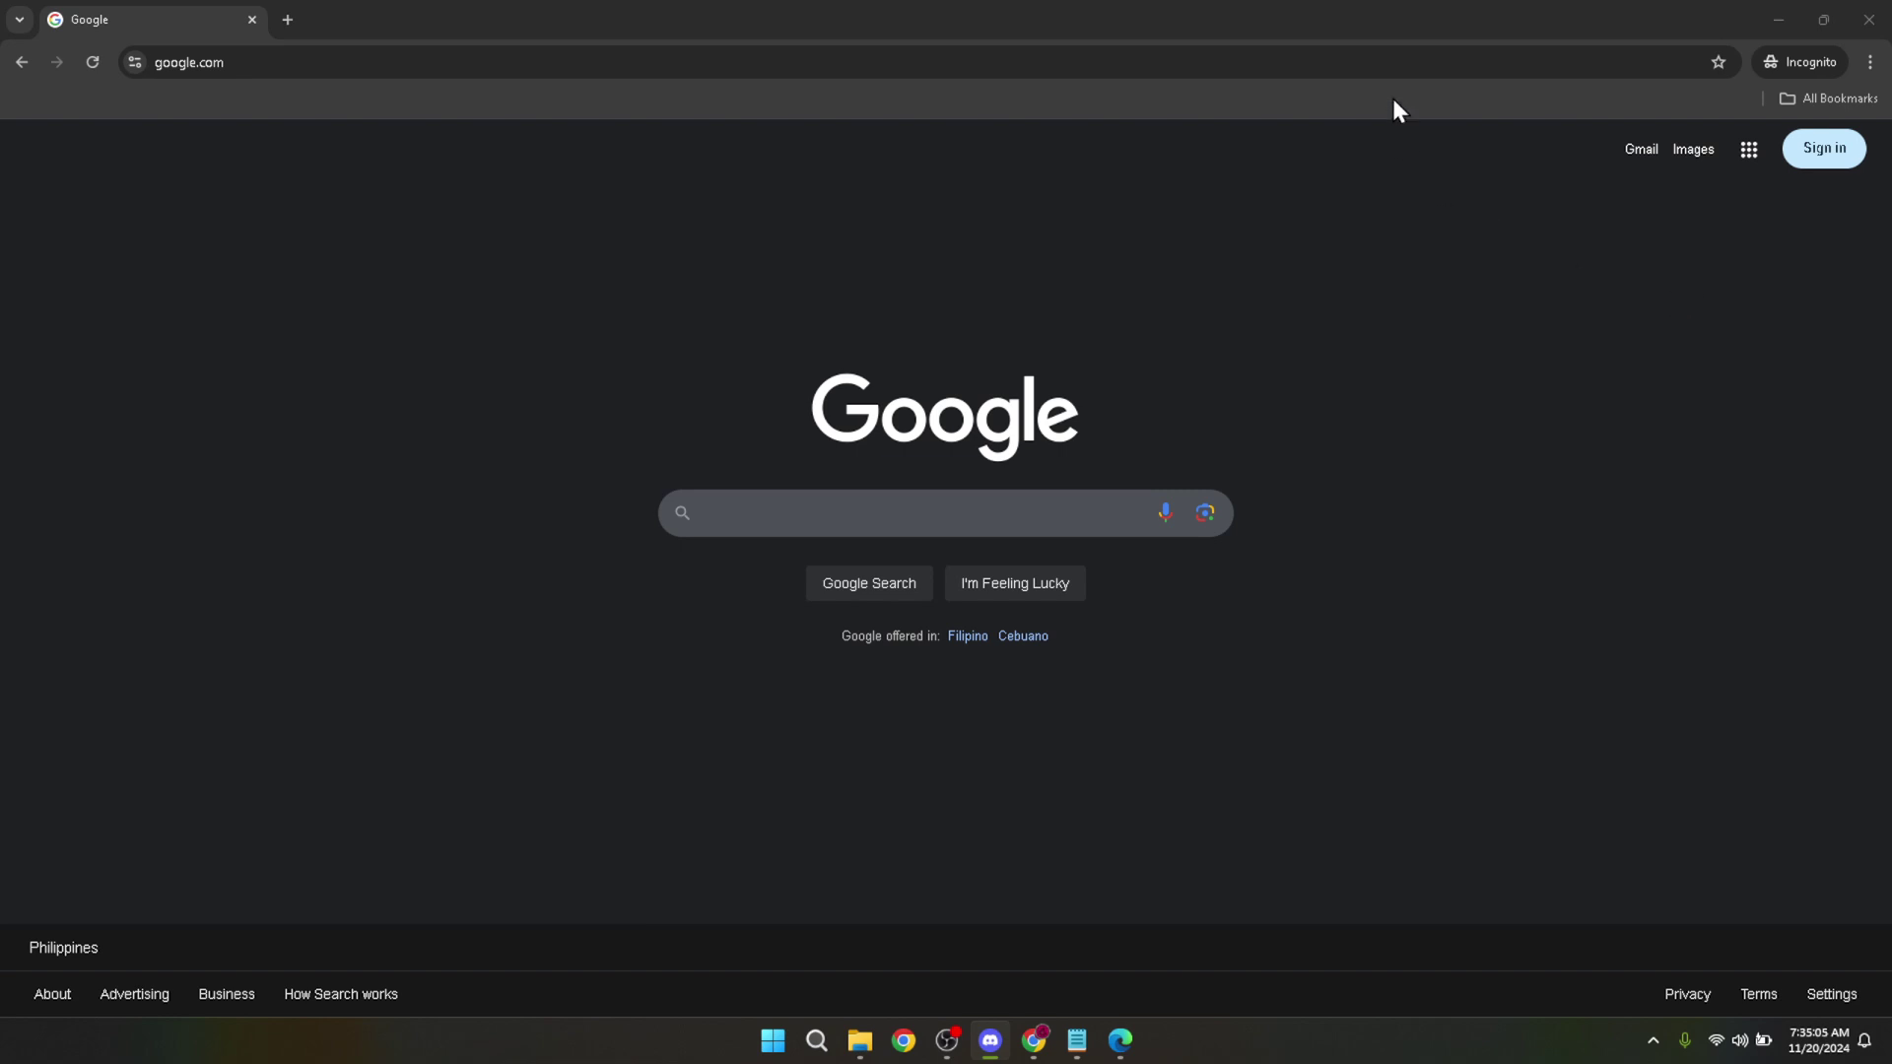
Sign in to the saved Google account with its password and return to google.com.
{"action": "left_click", "coordinate": [1387, 65]}
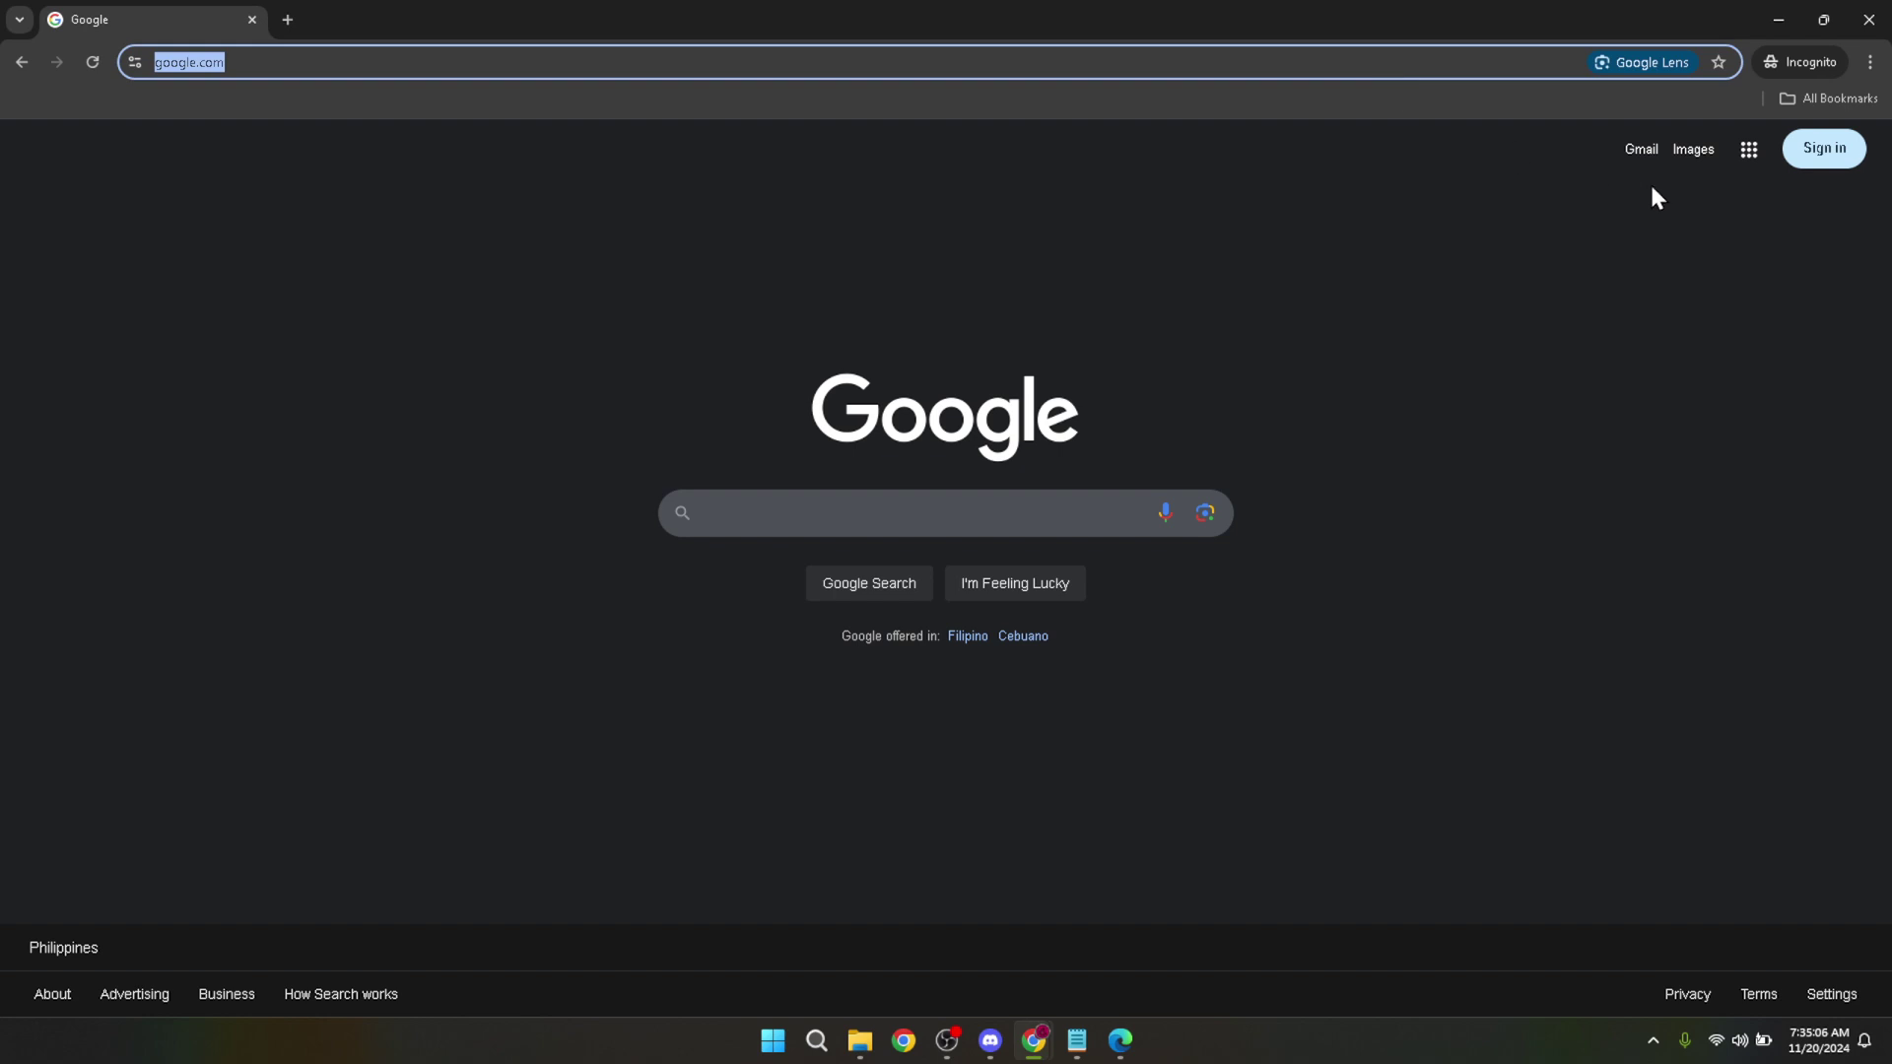
{"action": "left_click", "coordinate": [1679, 202]}
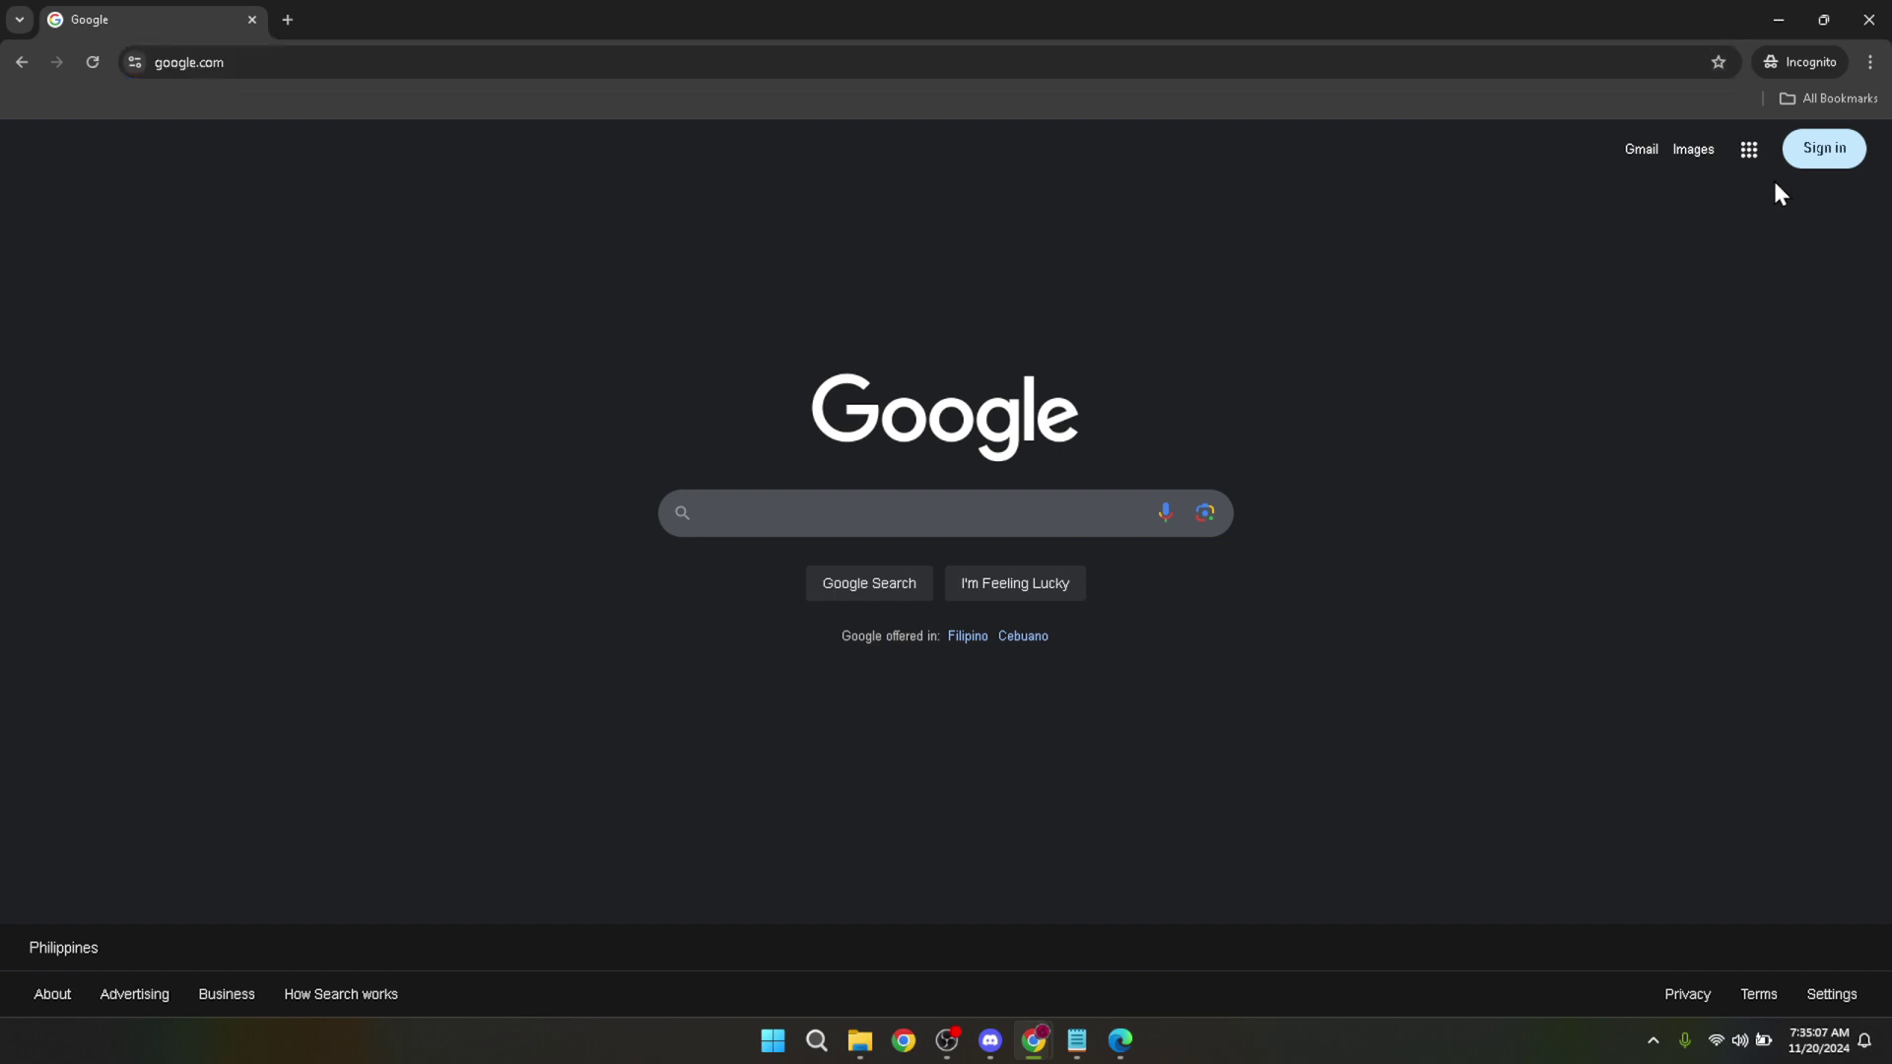
{"action": "left_click", "coordinate": [1818, 156]}
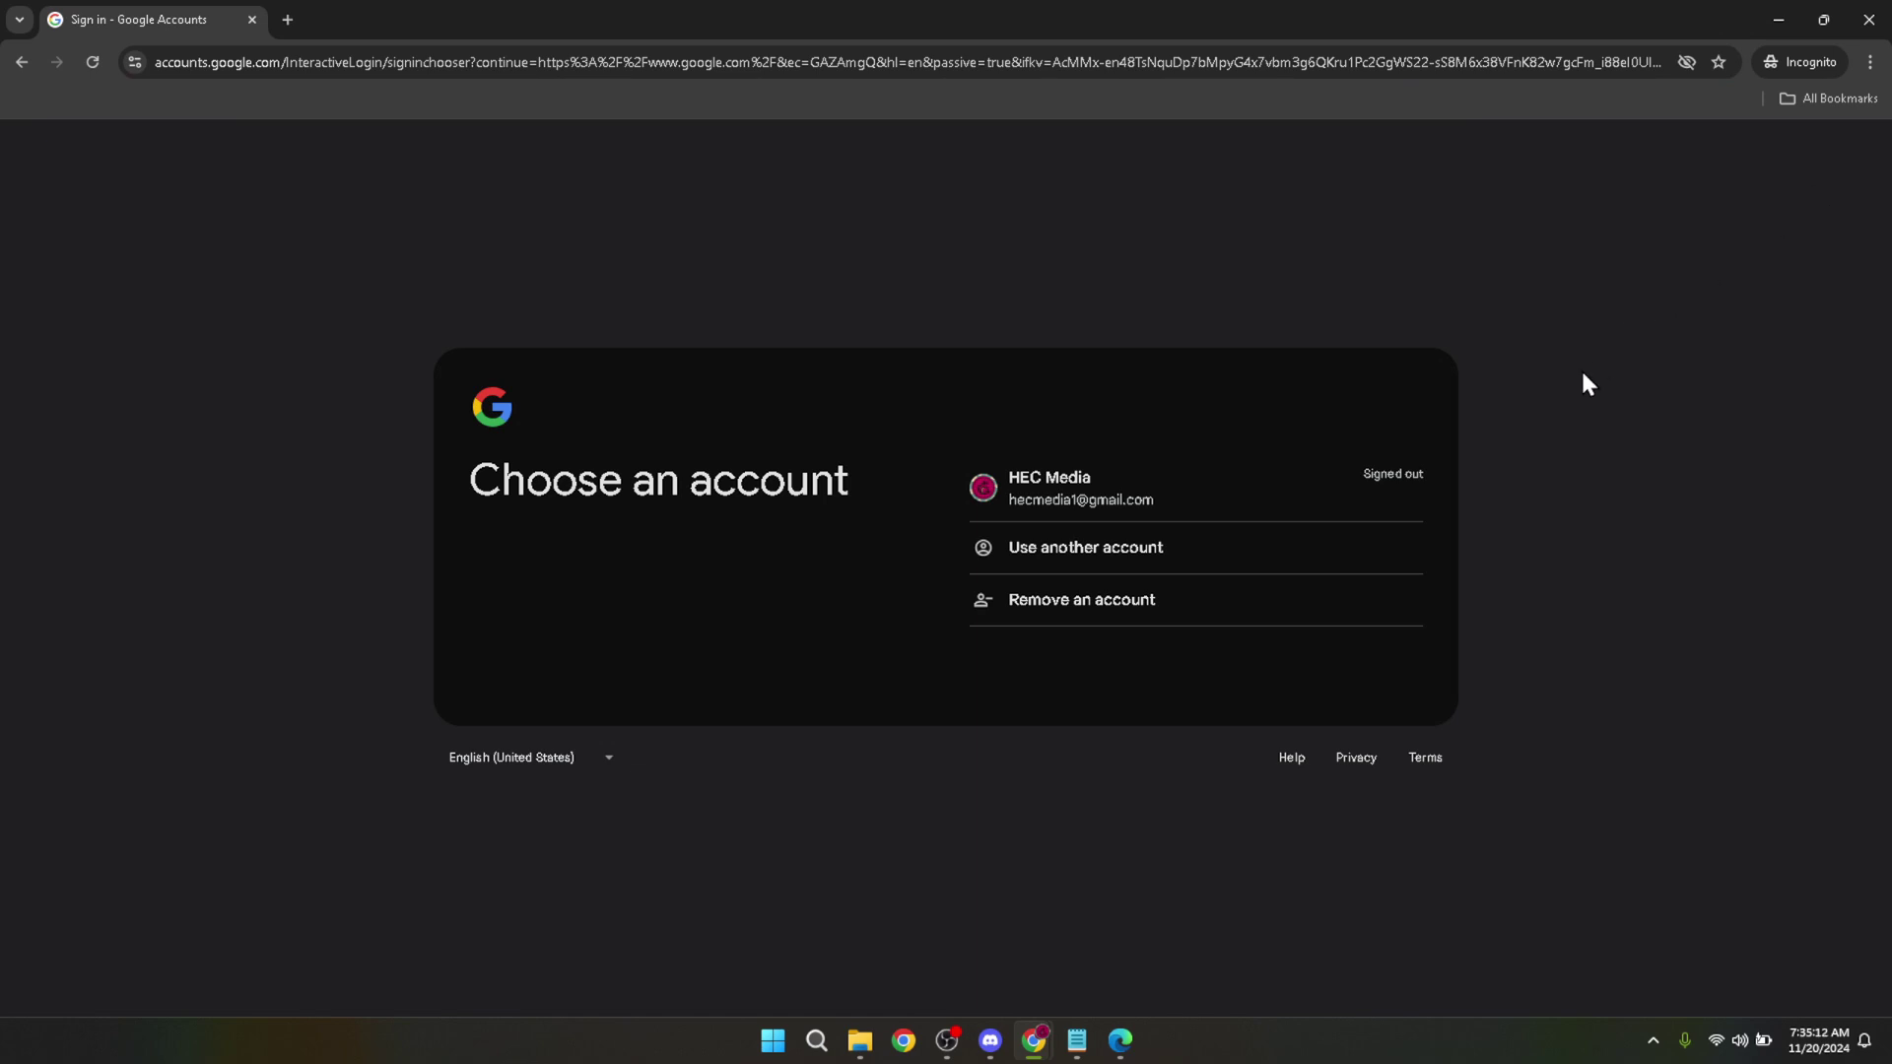
{"action": "left_click", "coordinate": [1052, 490]}
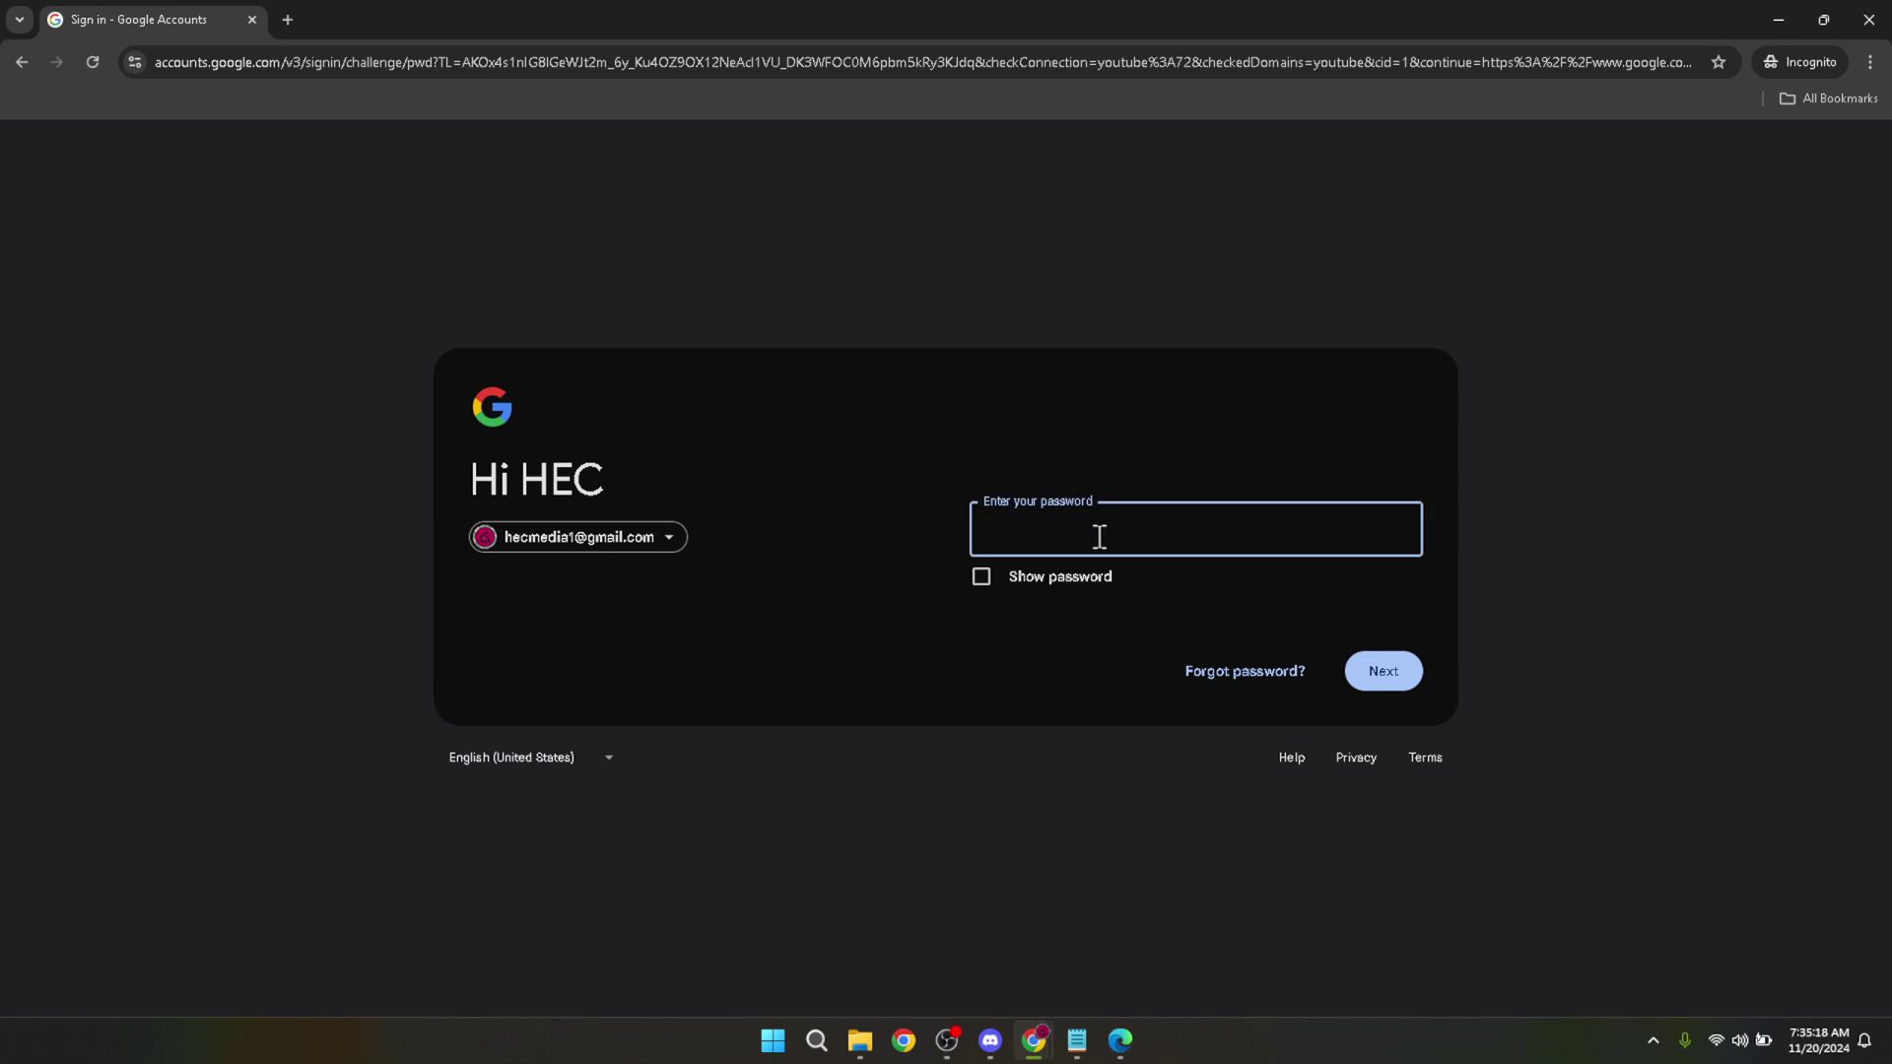
{"action": "type", "text": "••••••••••"}
{"action": "left_click", "coordinate": [1383, 676]}
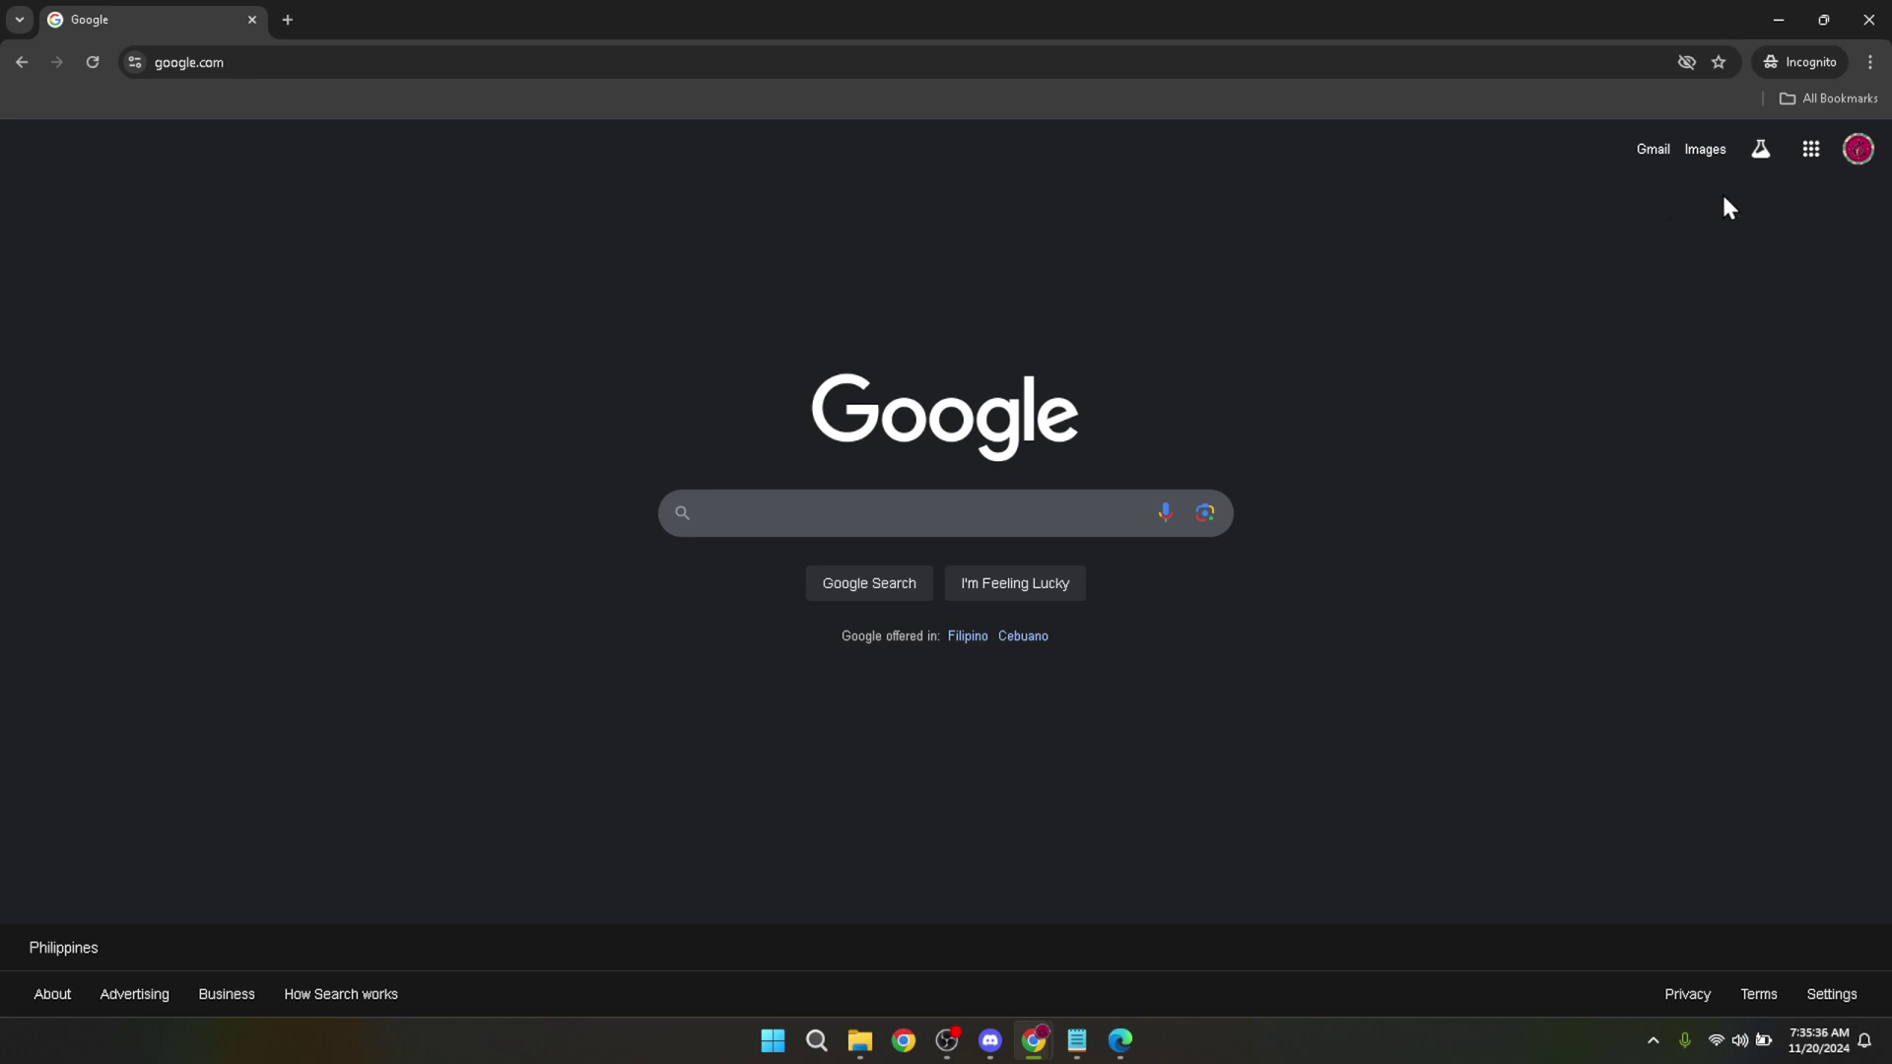
Open Google Classroom from the Google apps grid.
{"action": "left_click", "coordinate": [1811, 151]}
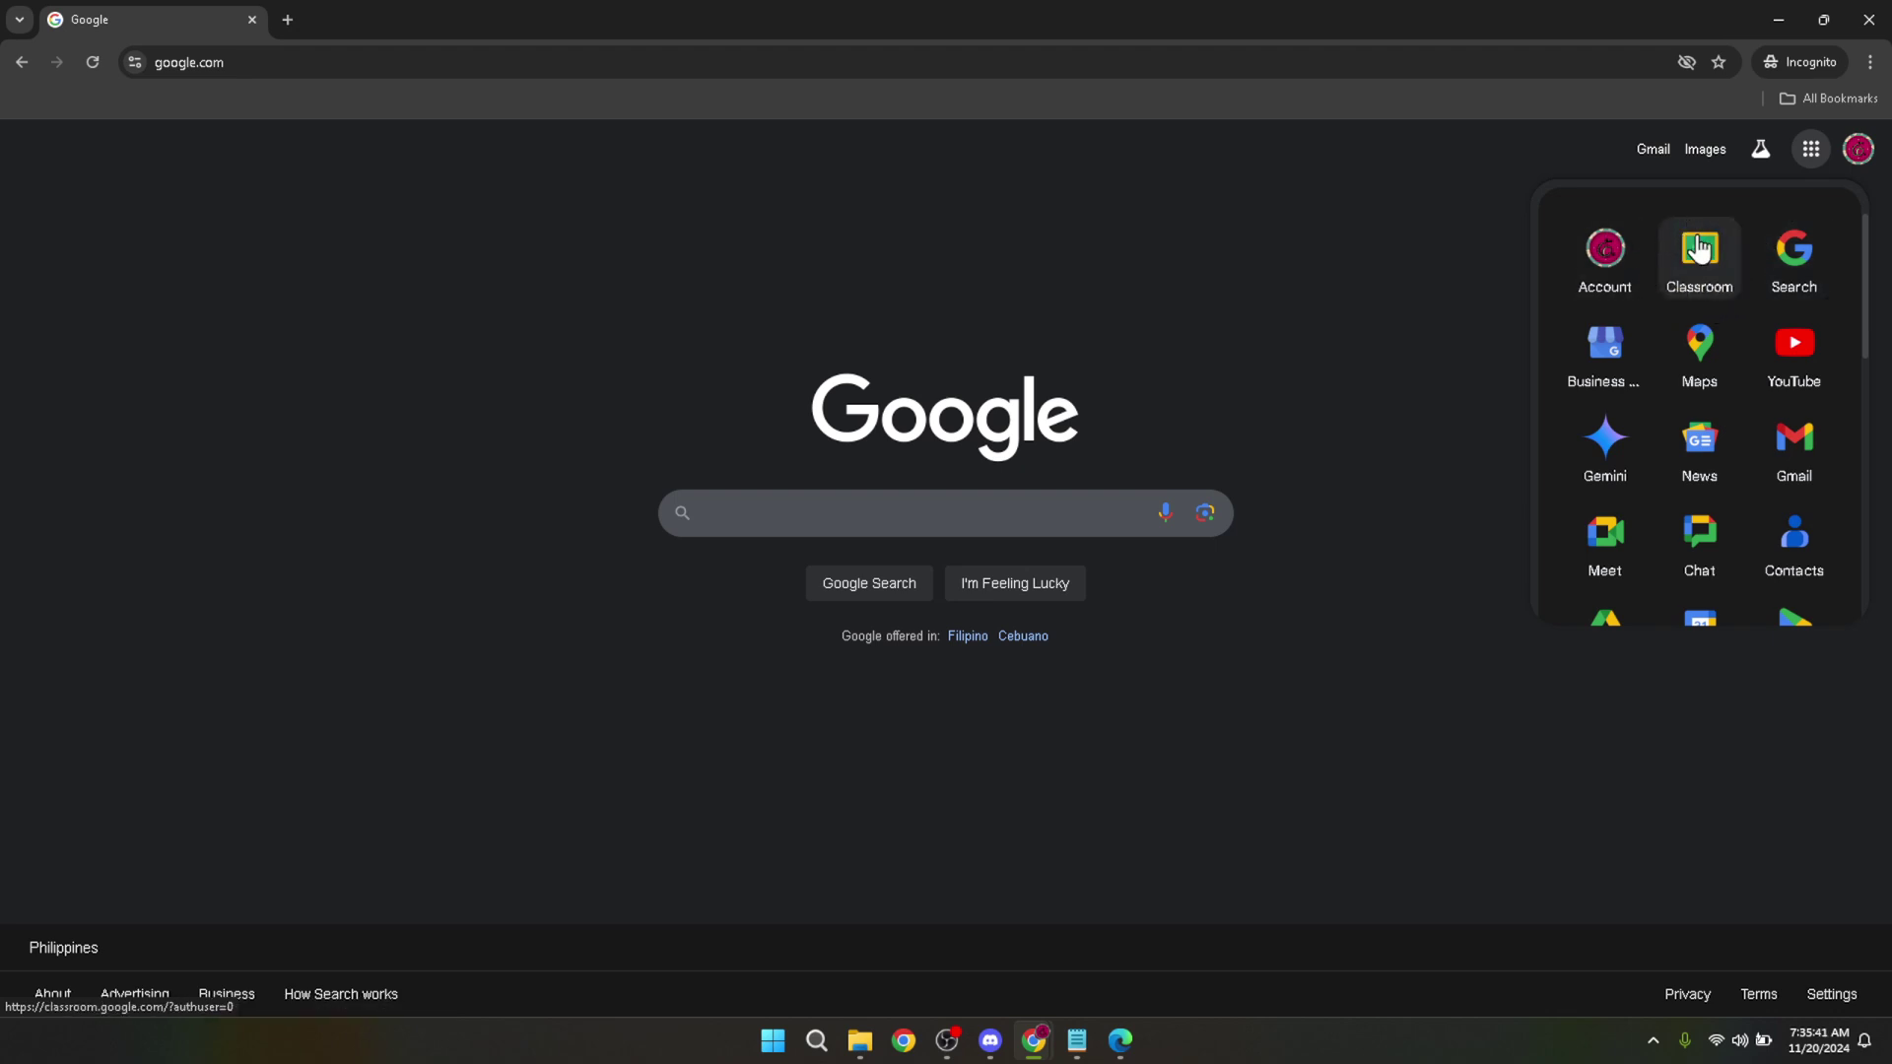
{"action": "left_click", "coordinate": [1704, 279]}
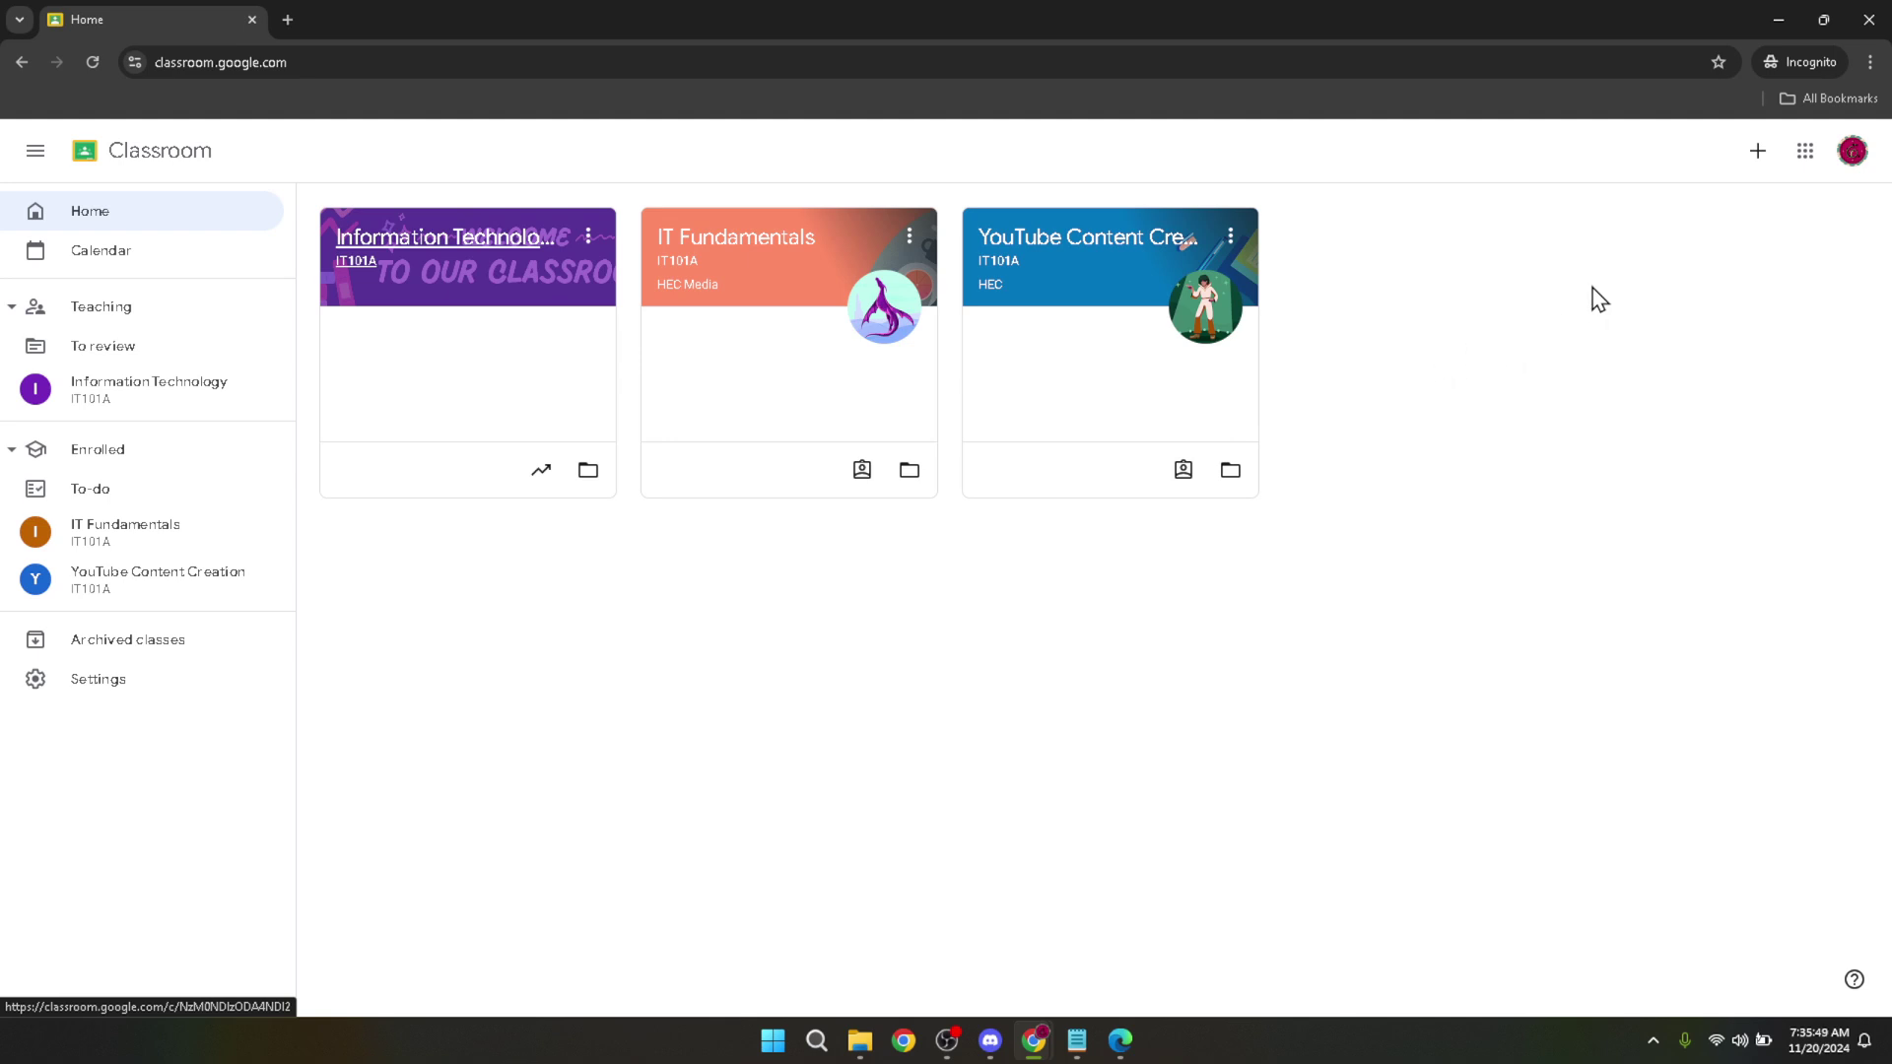
{"action": "left_click", "coordinate": [1758, 153]}
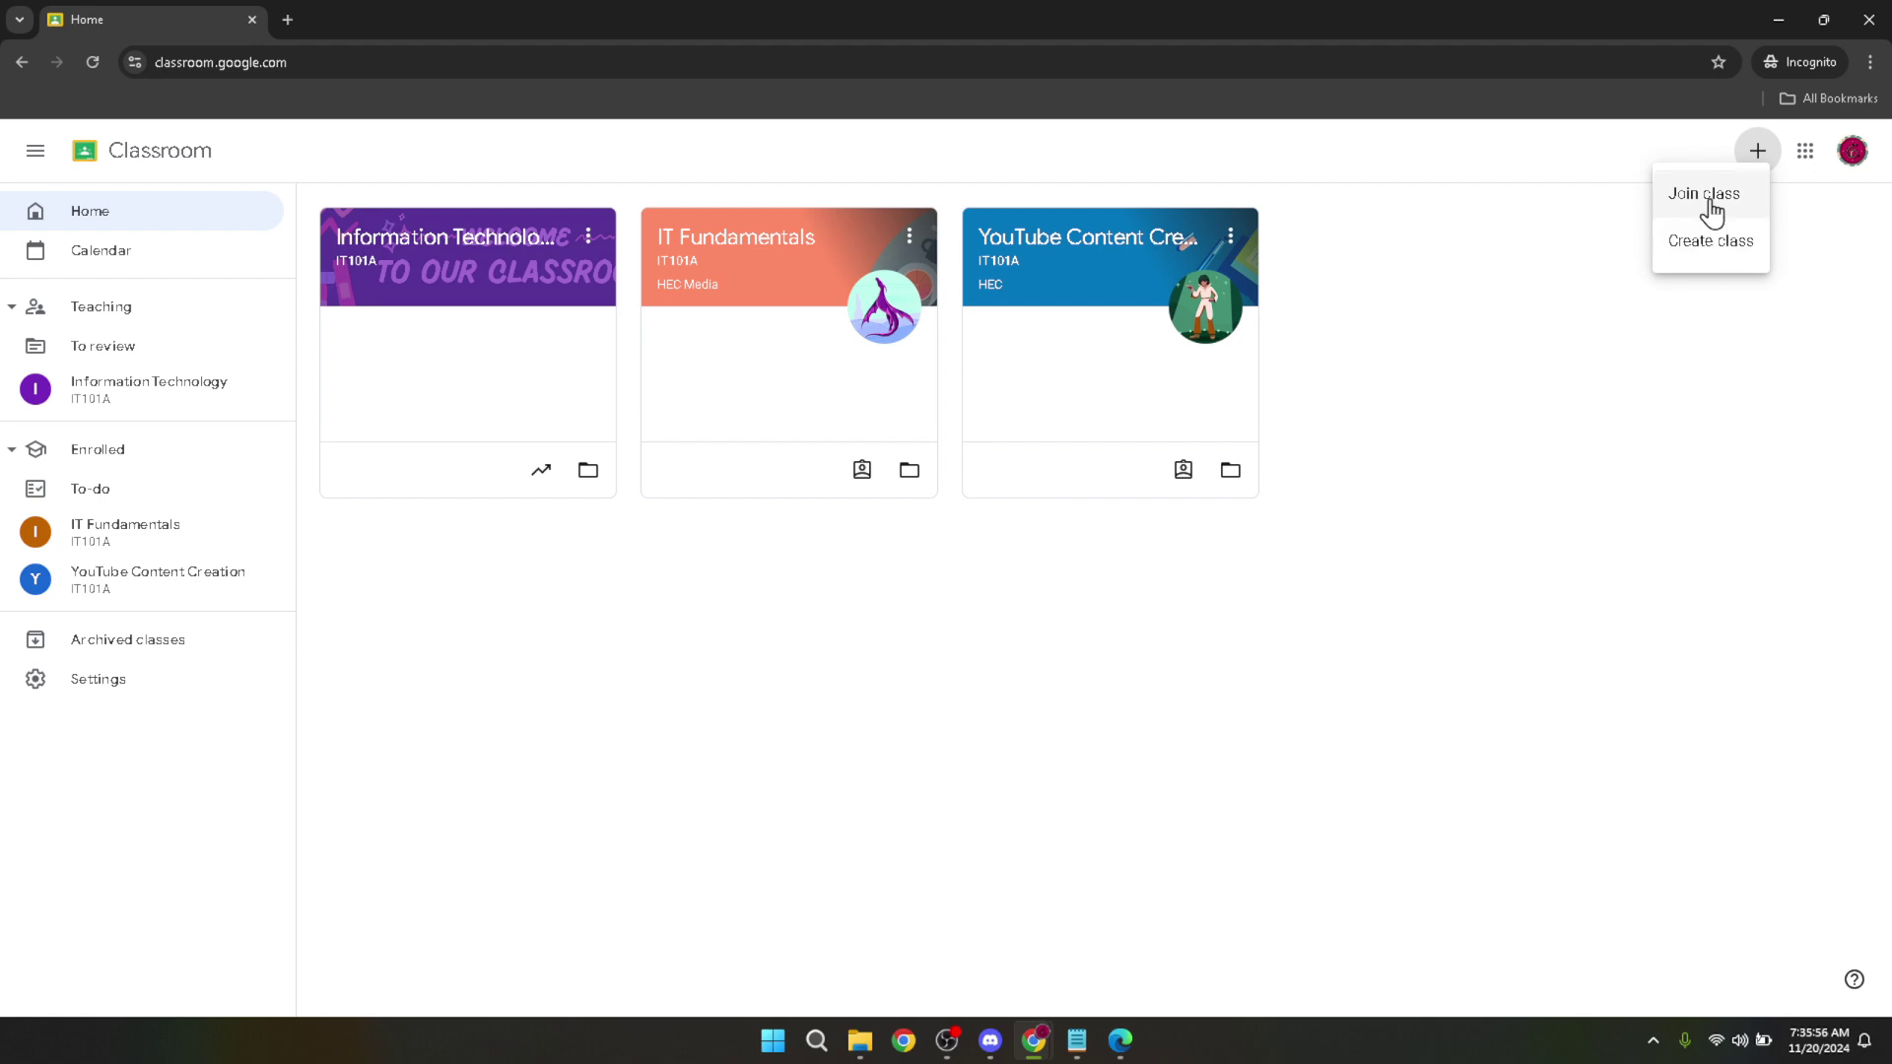
Choose Create class from the + menu and acknowledge the school-use notice.
{"action": "left_click", "coordinate": [1685, 252]}
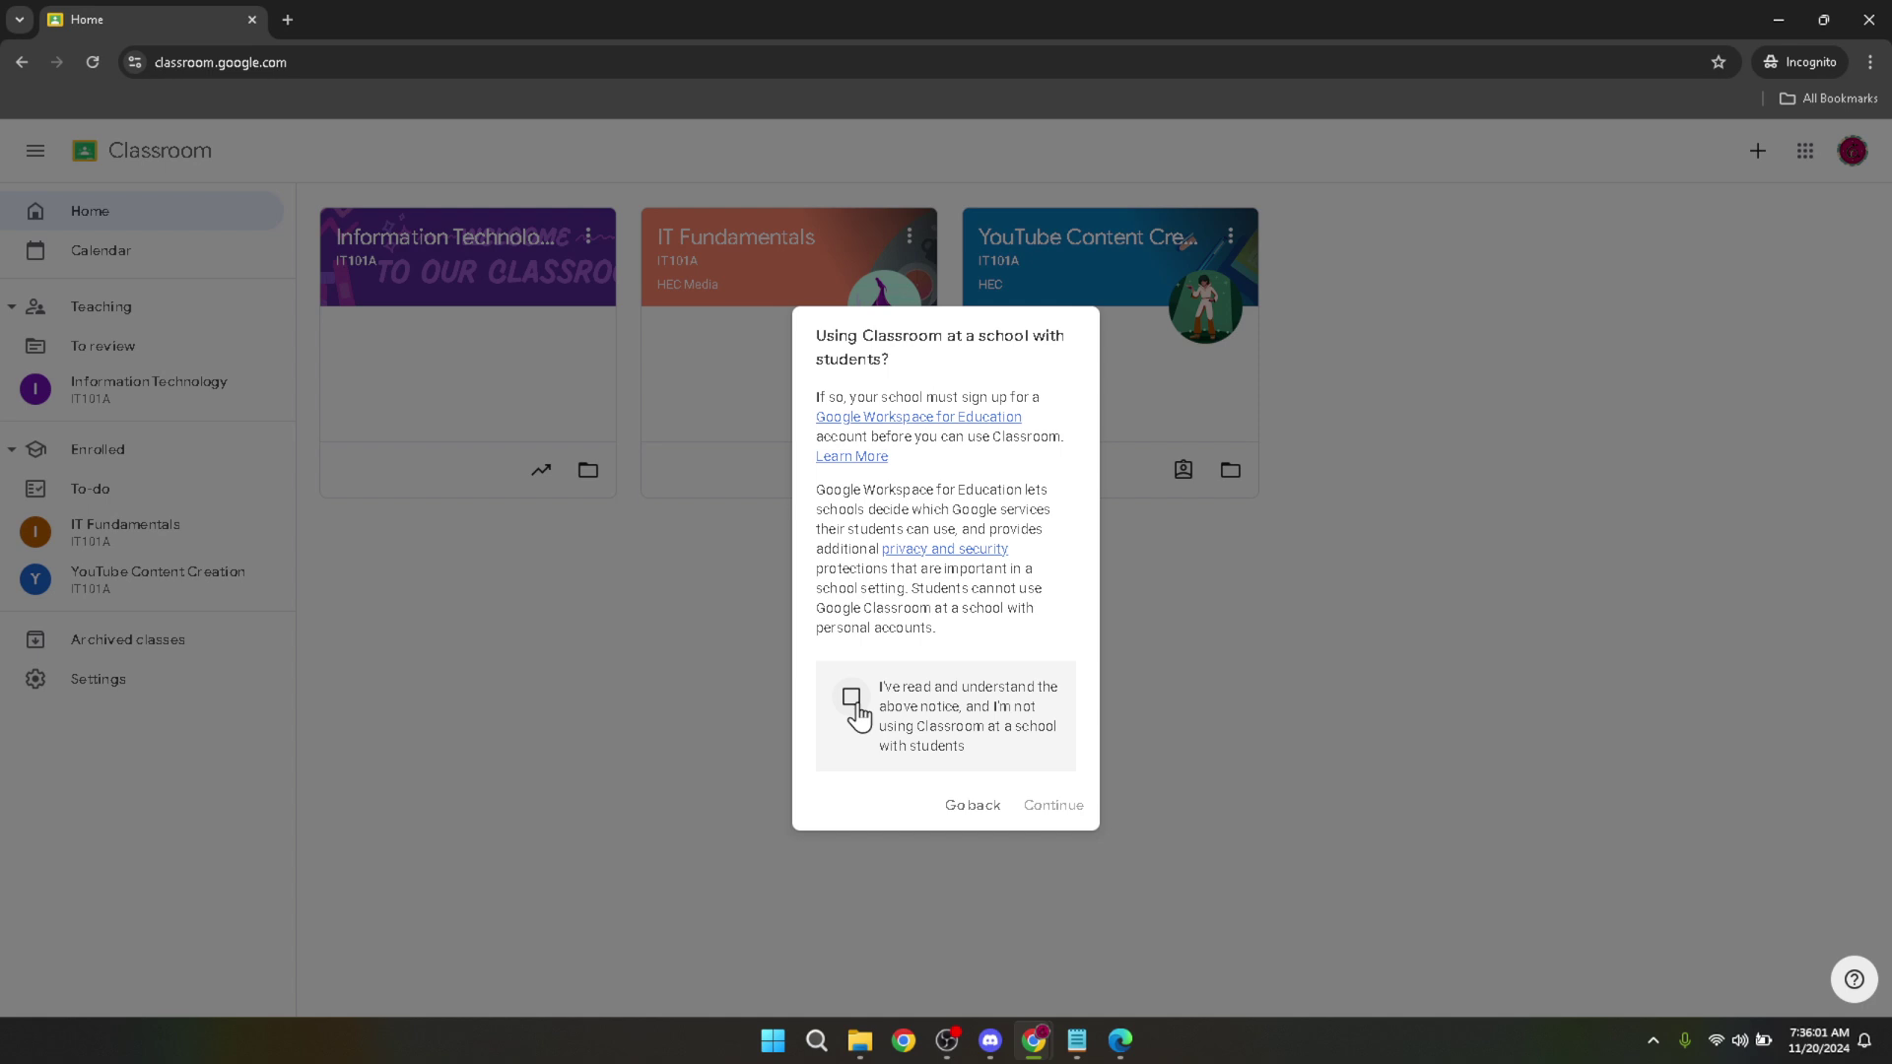
{"action": "left_click", "coordinate": [851, 698]}
Continue past the school-use notice to the empty Create class form.
{"action": "left_click", "coordinate": [1046, 808]}
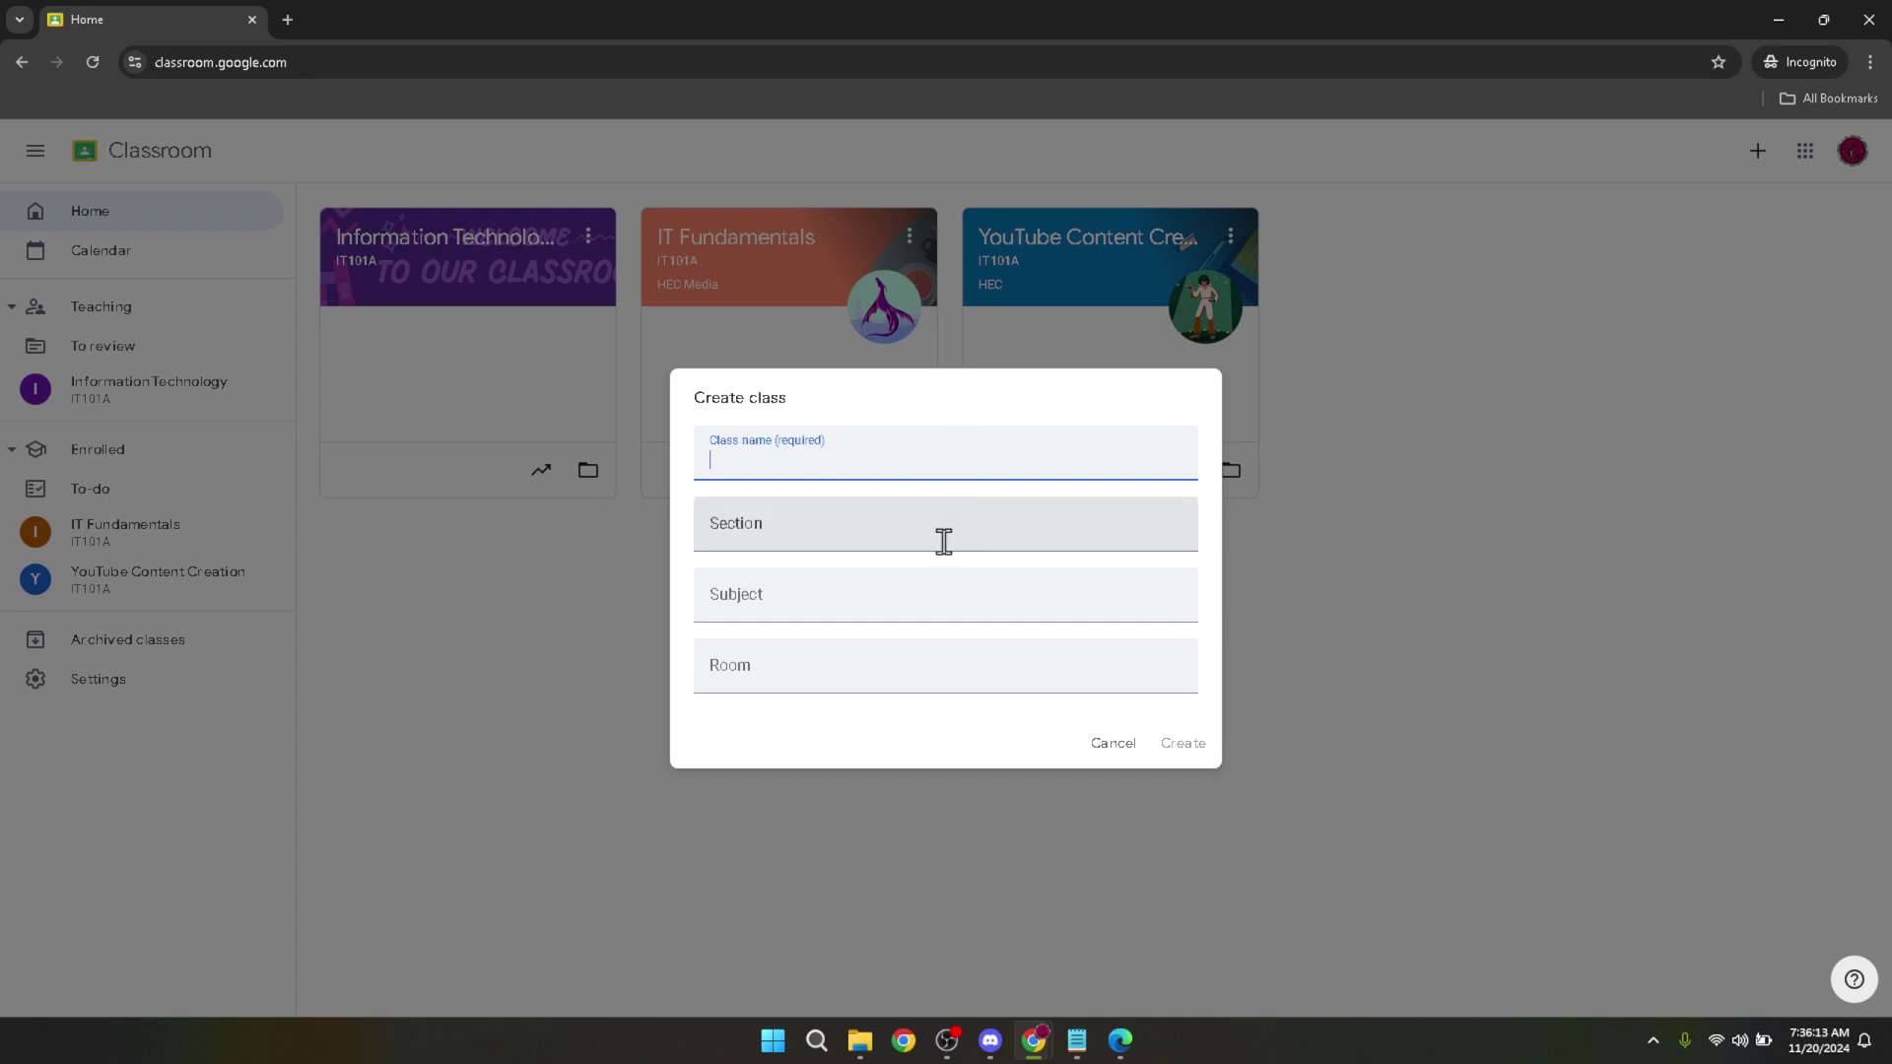
Create a class named Test with section 'test', subject 'test' and room 9.
{"action": "type", "text": "Test"}
{"action": "left_click", "coordinate": [943, 541]}
{"action": "type", "text": "test"}
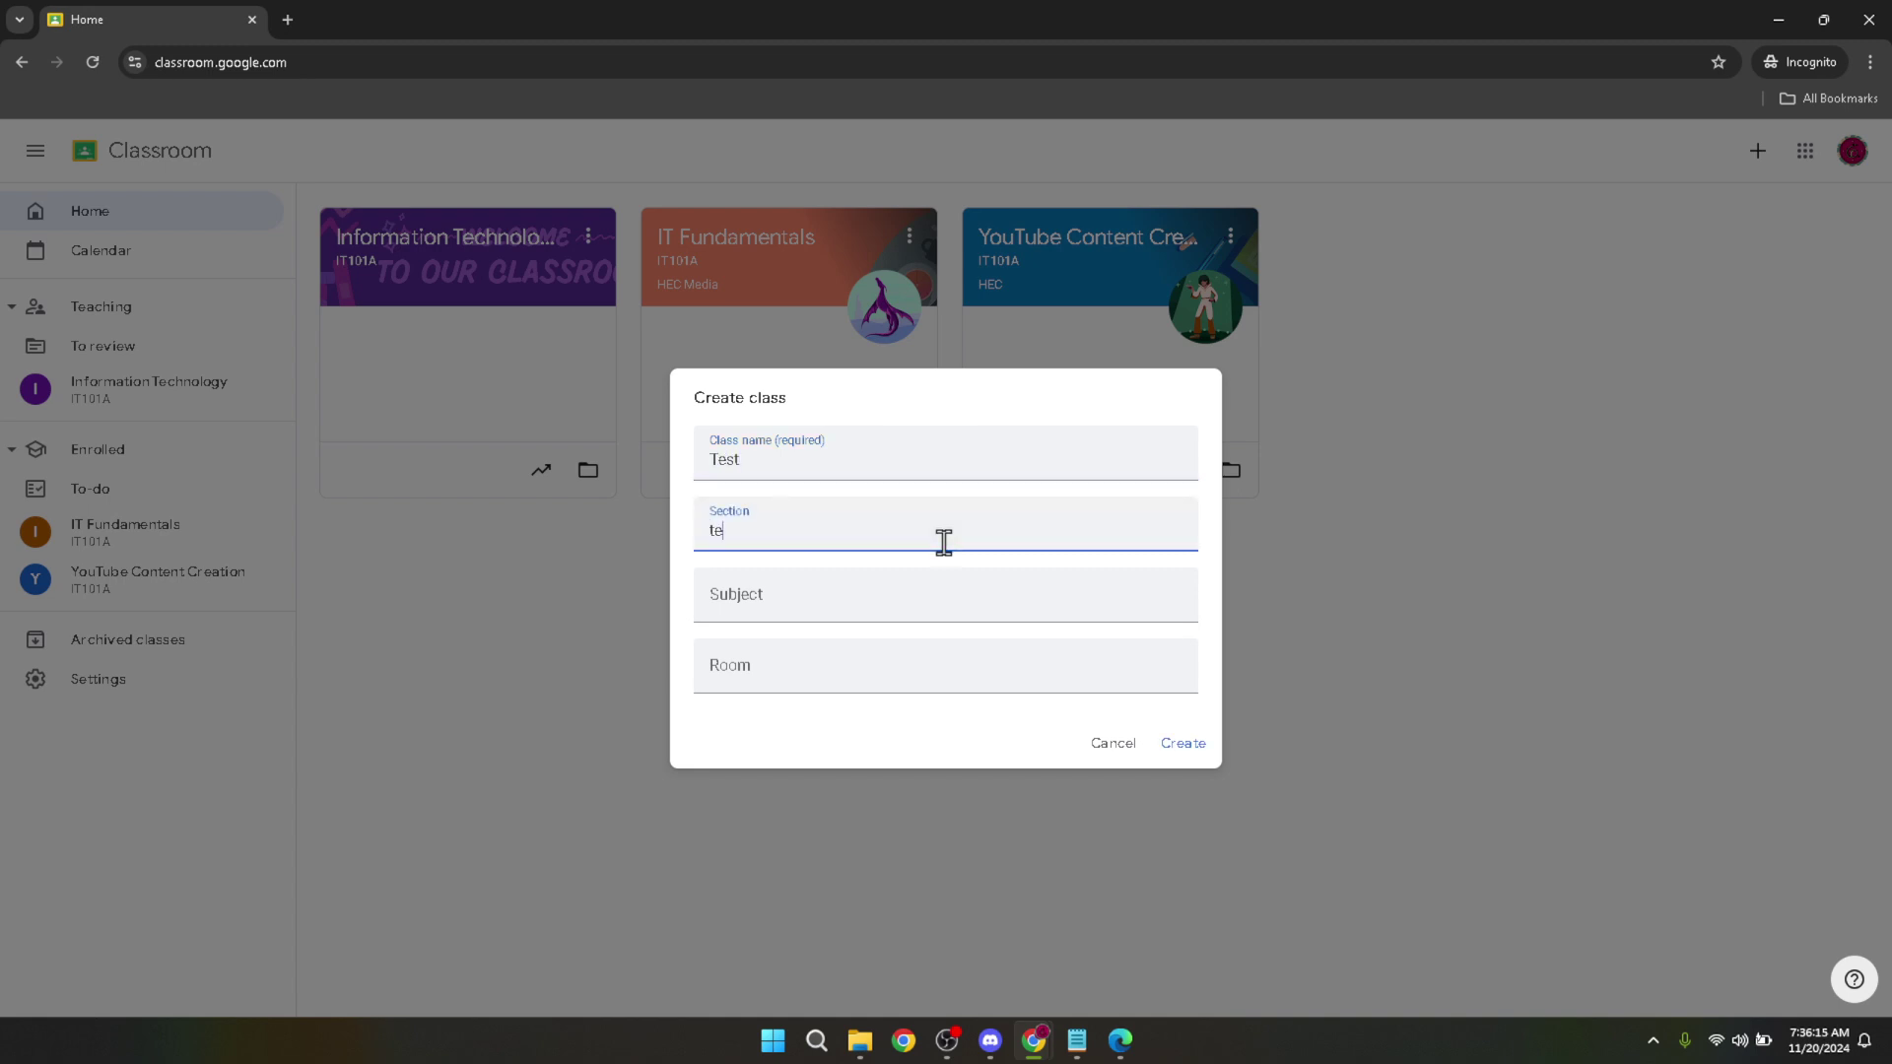
{"action": "left_click", "coordinate": [948, 596]}
{"action": "type", "text": "test"}
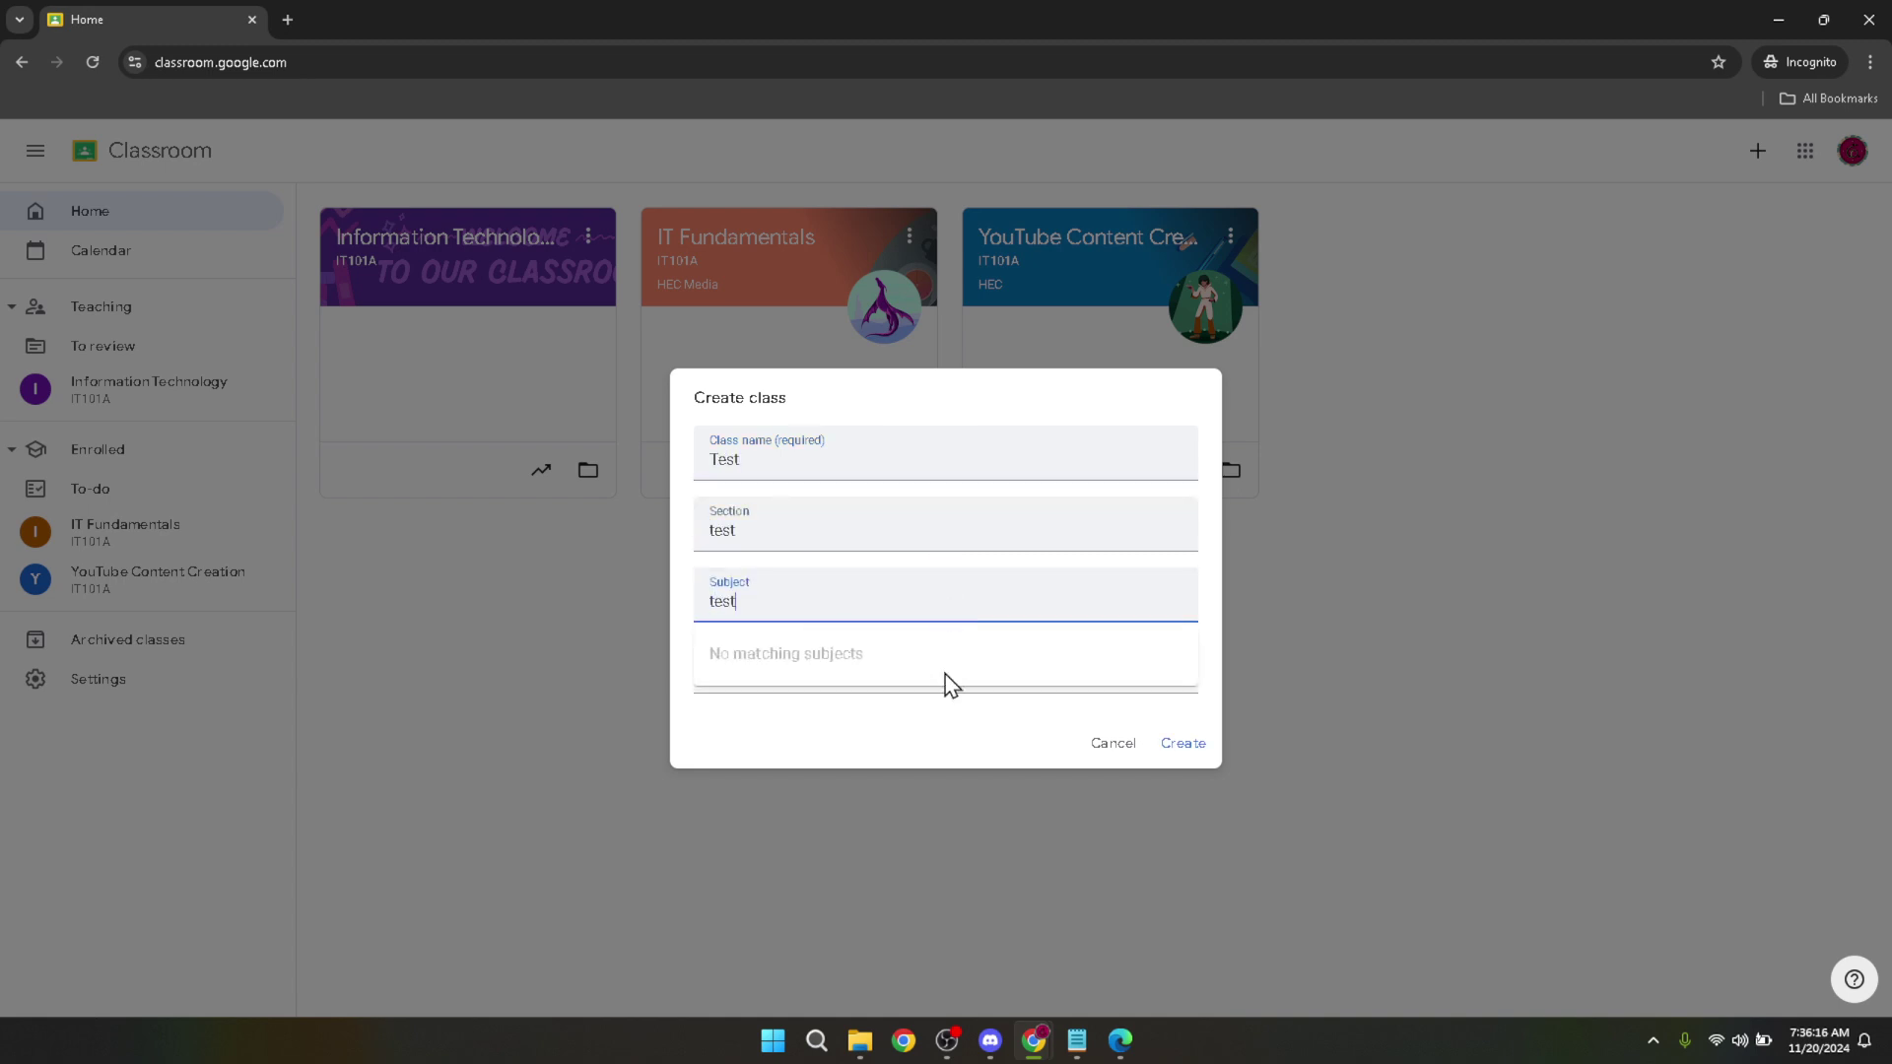
{"action": "left_click", "coordinate": [947, 711]}
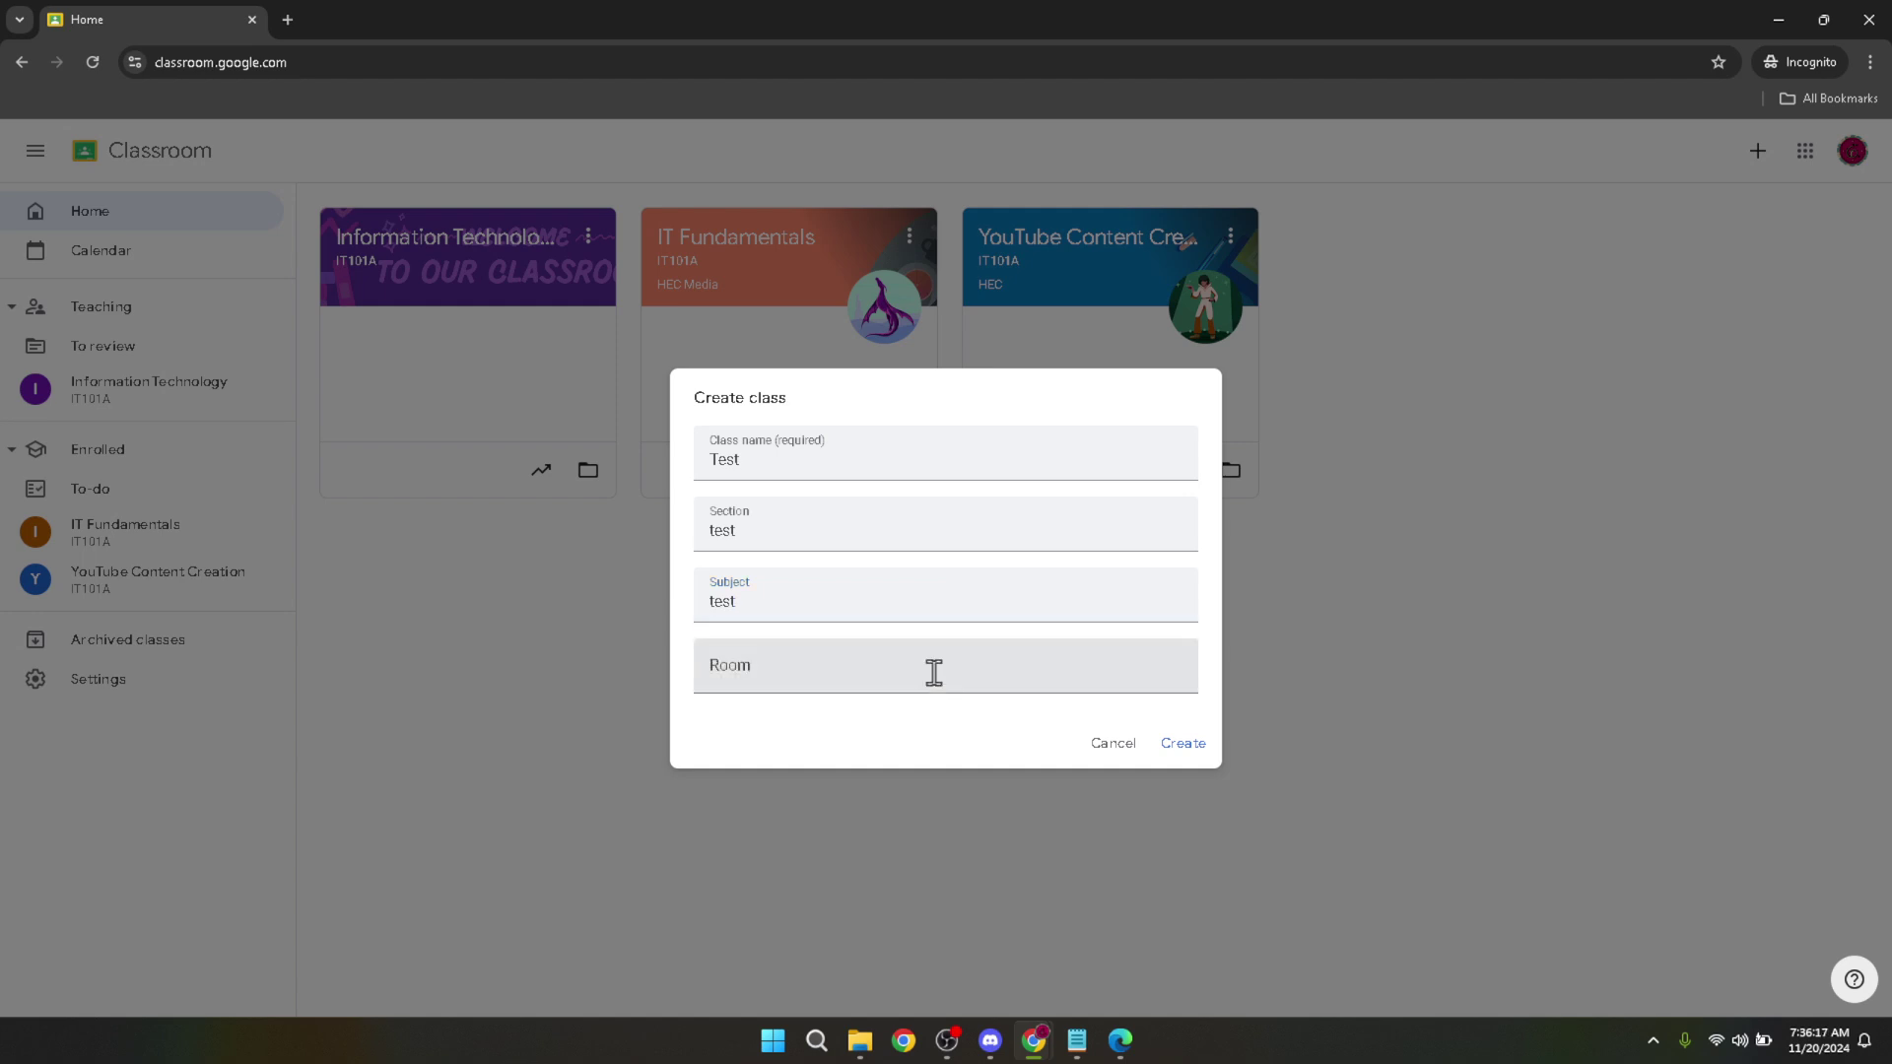
{"action": "left_click", "coordinate": [934, 664]}
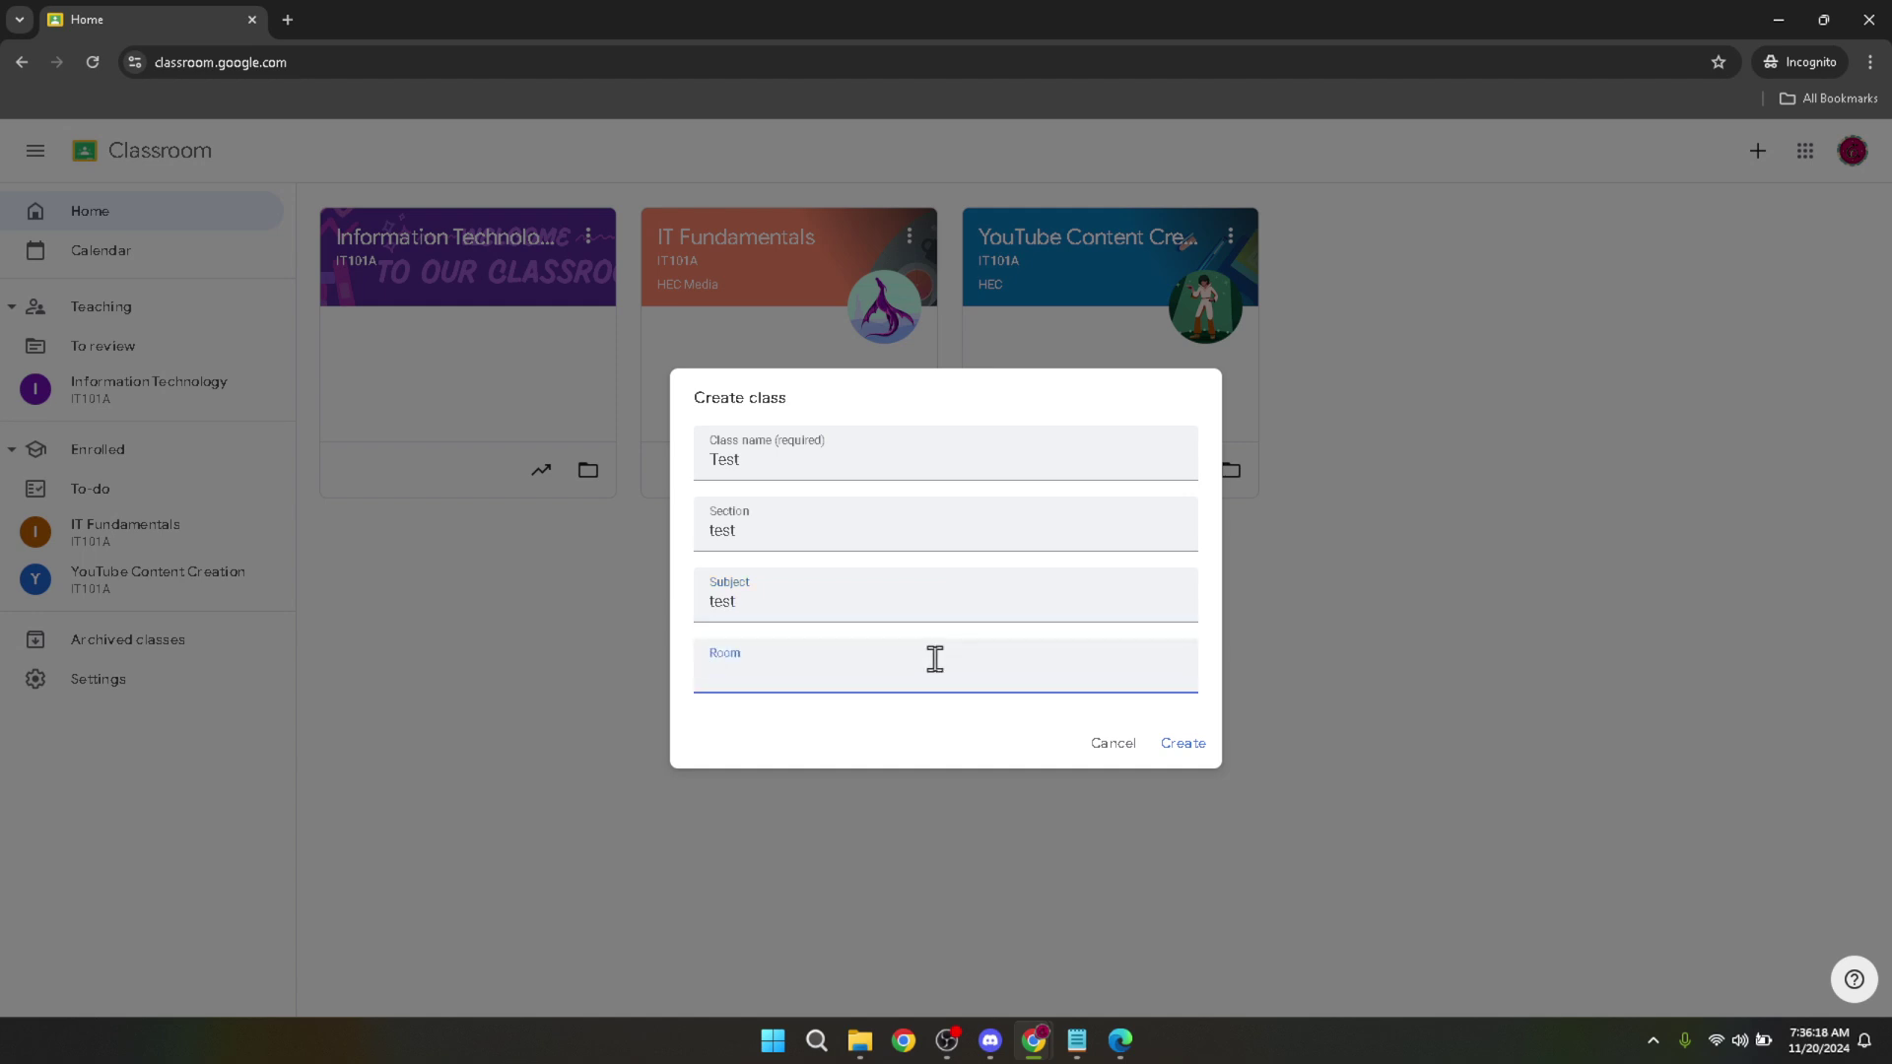
{"action": "type", "text": "9"}
{"action": "left_click", "coordinate": [939, 726]}
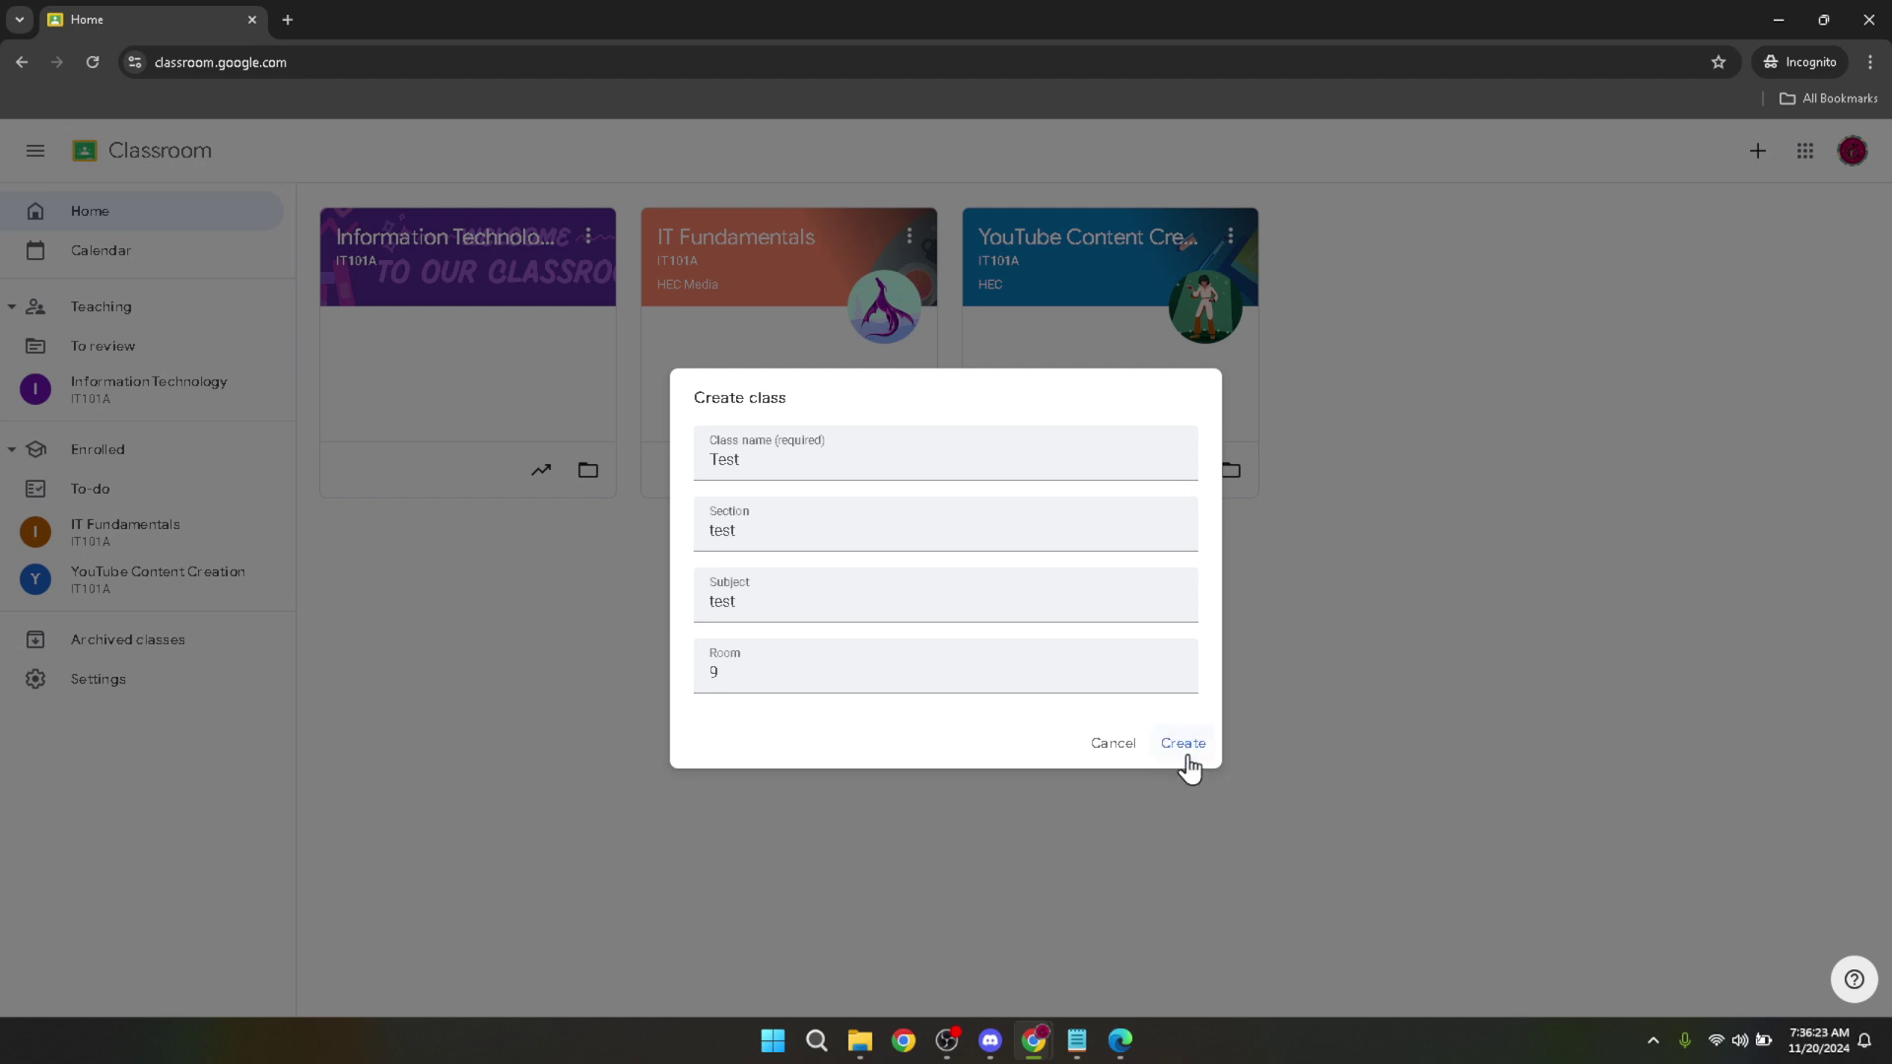
{"action": "left_click", "coordinate": [1187, 745]}
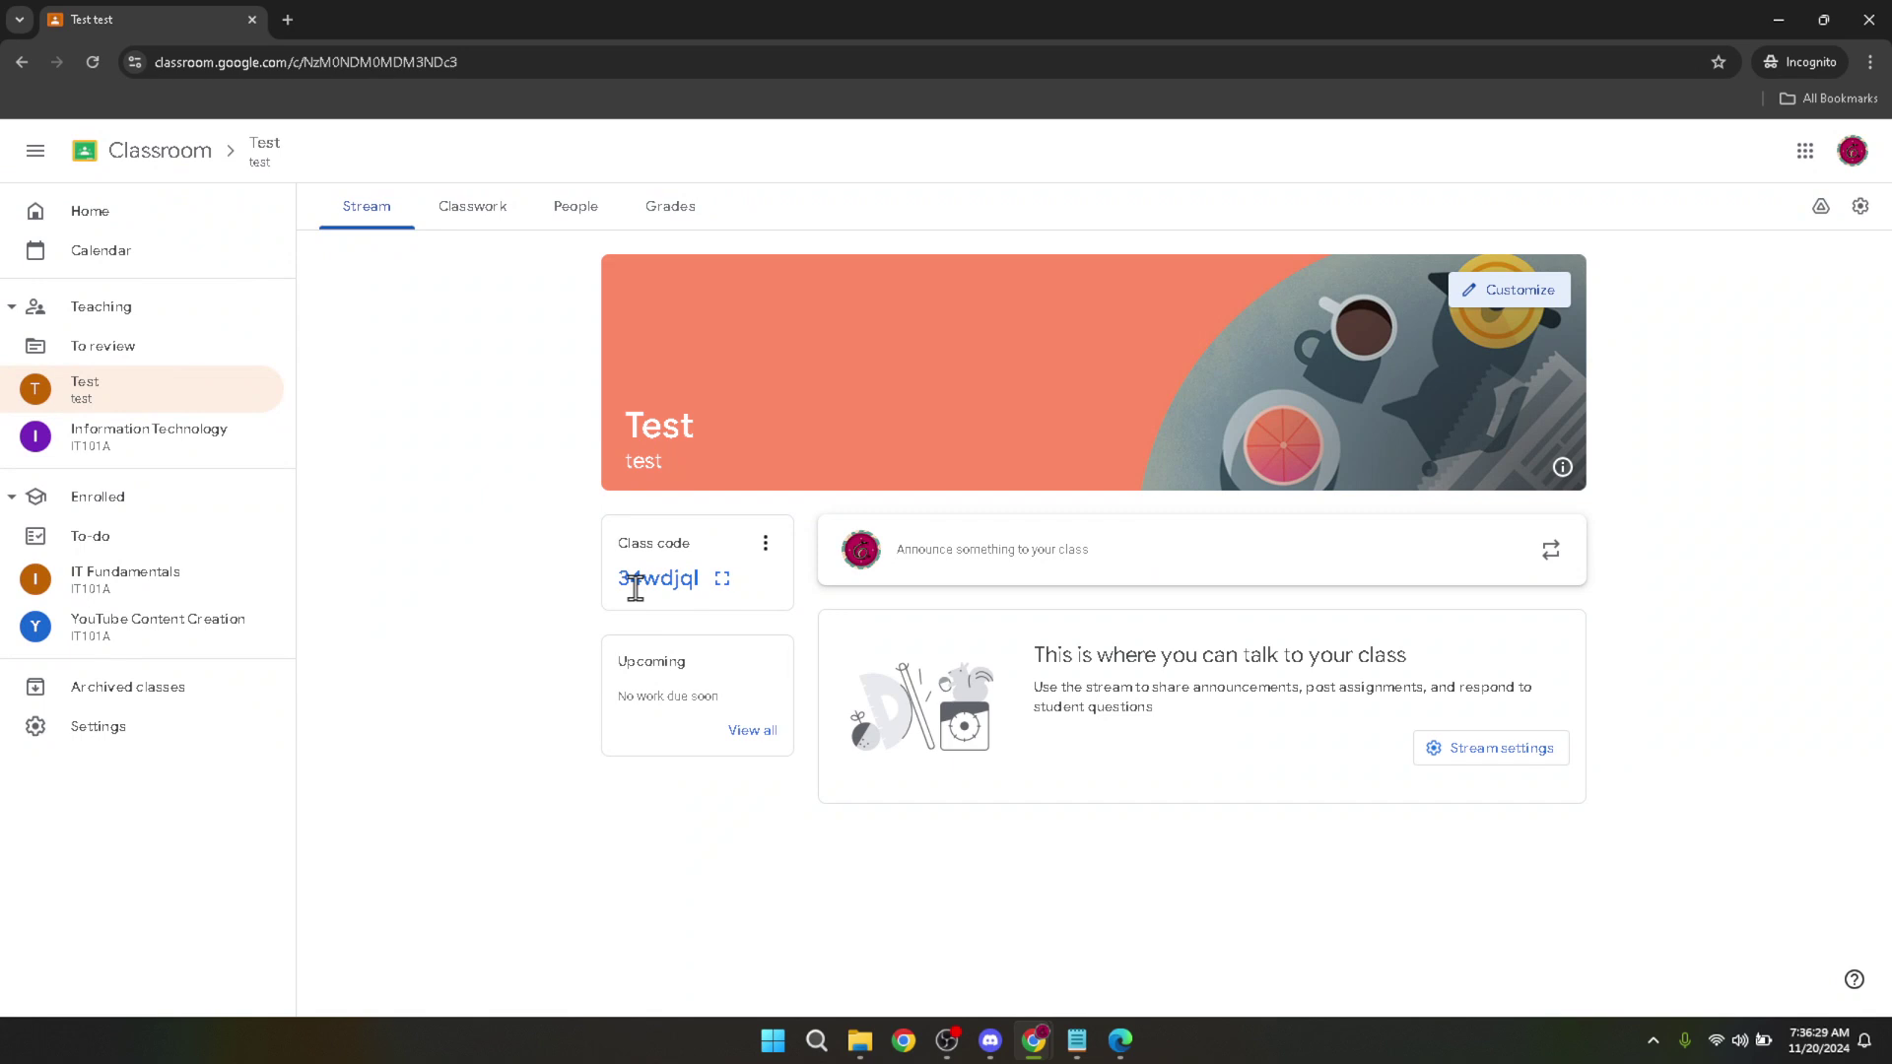
Show the Test class code enlarged from its Stream page.
{"action": "double_click", "coordinate": [648, 581]}
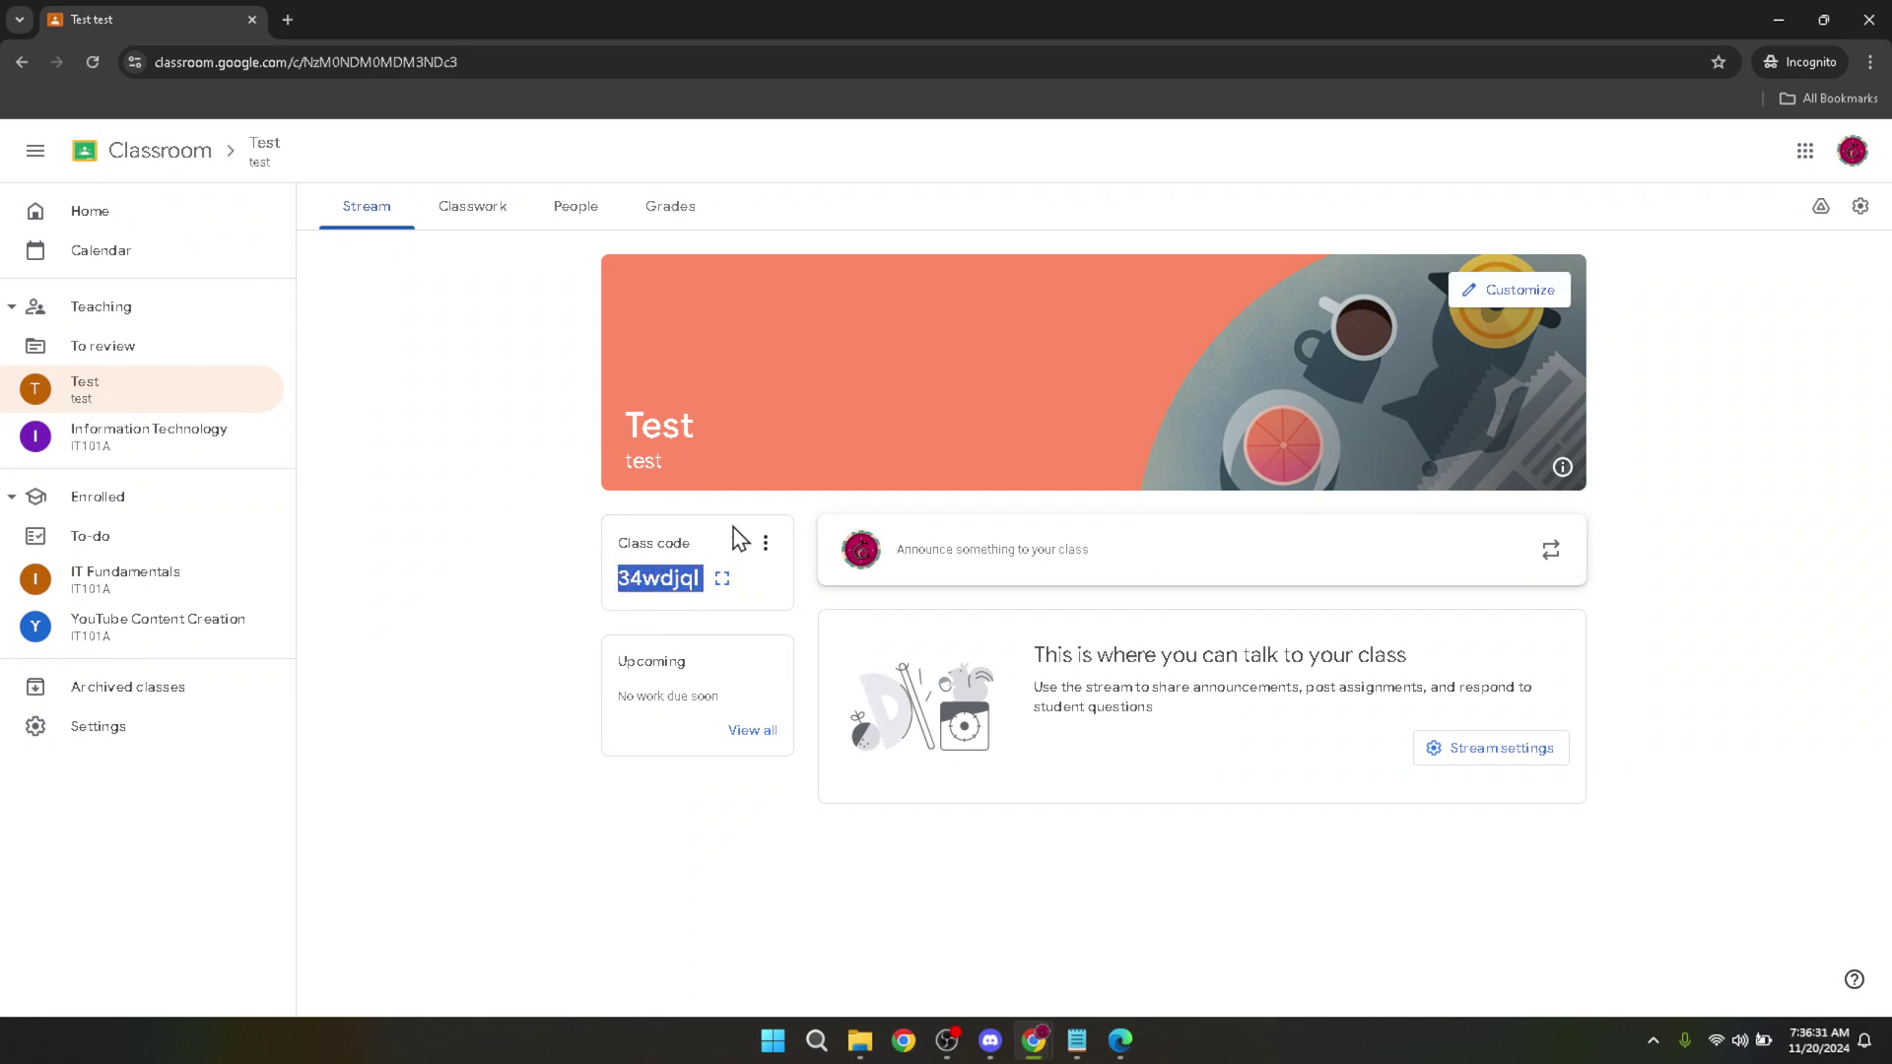
{"action": "left_click", "coordinate": [607, 566]}
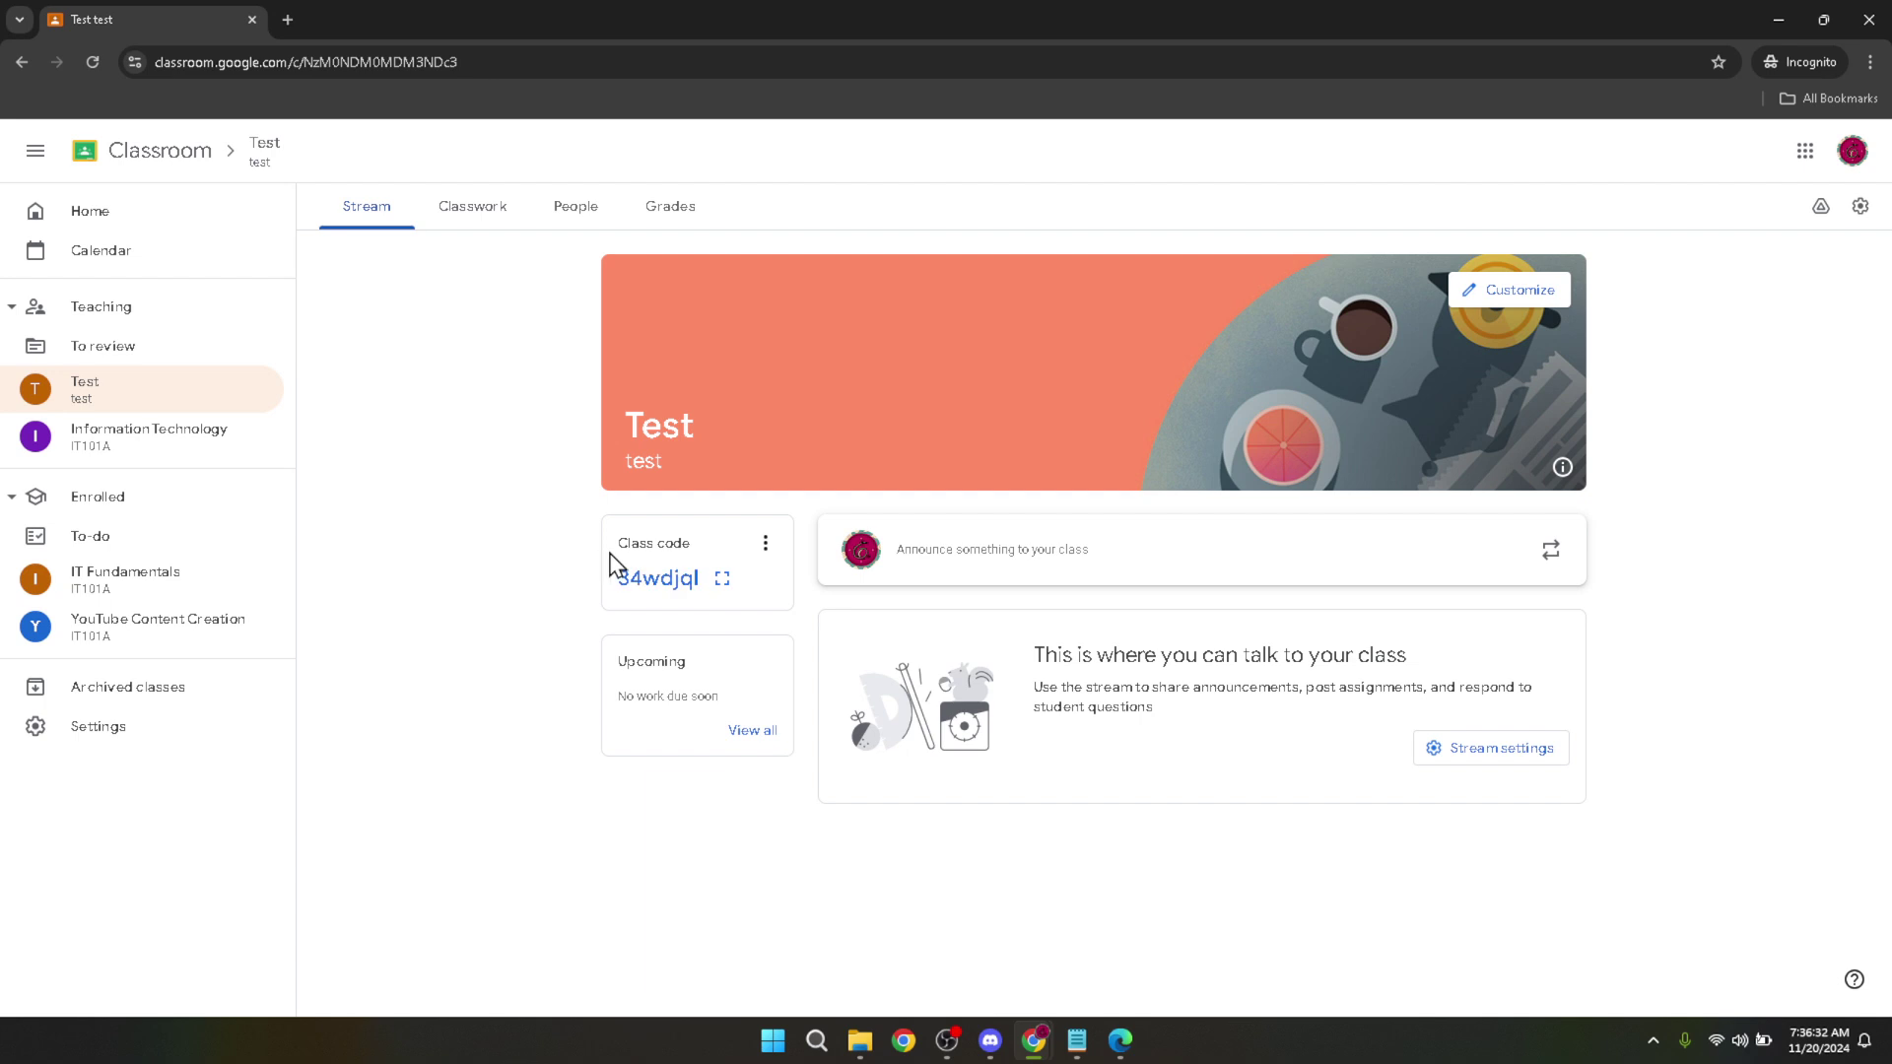
{"action": "double_click", "coordinate": [628, 544]}
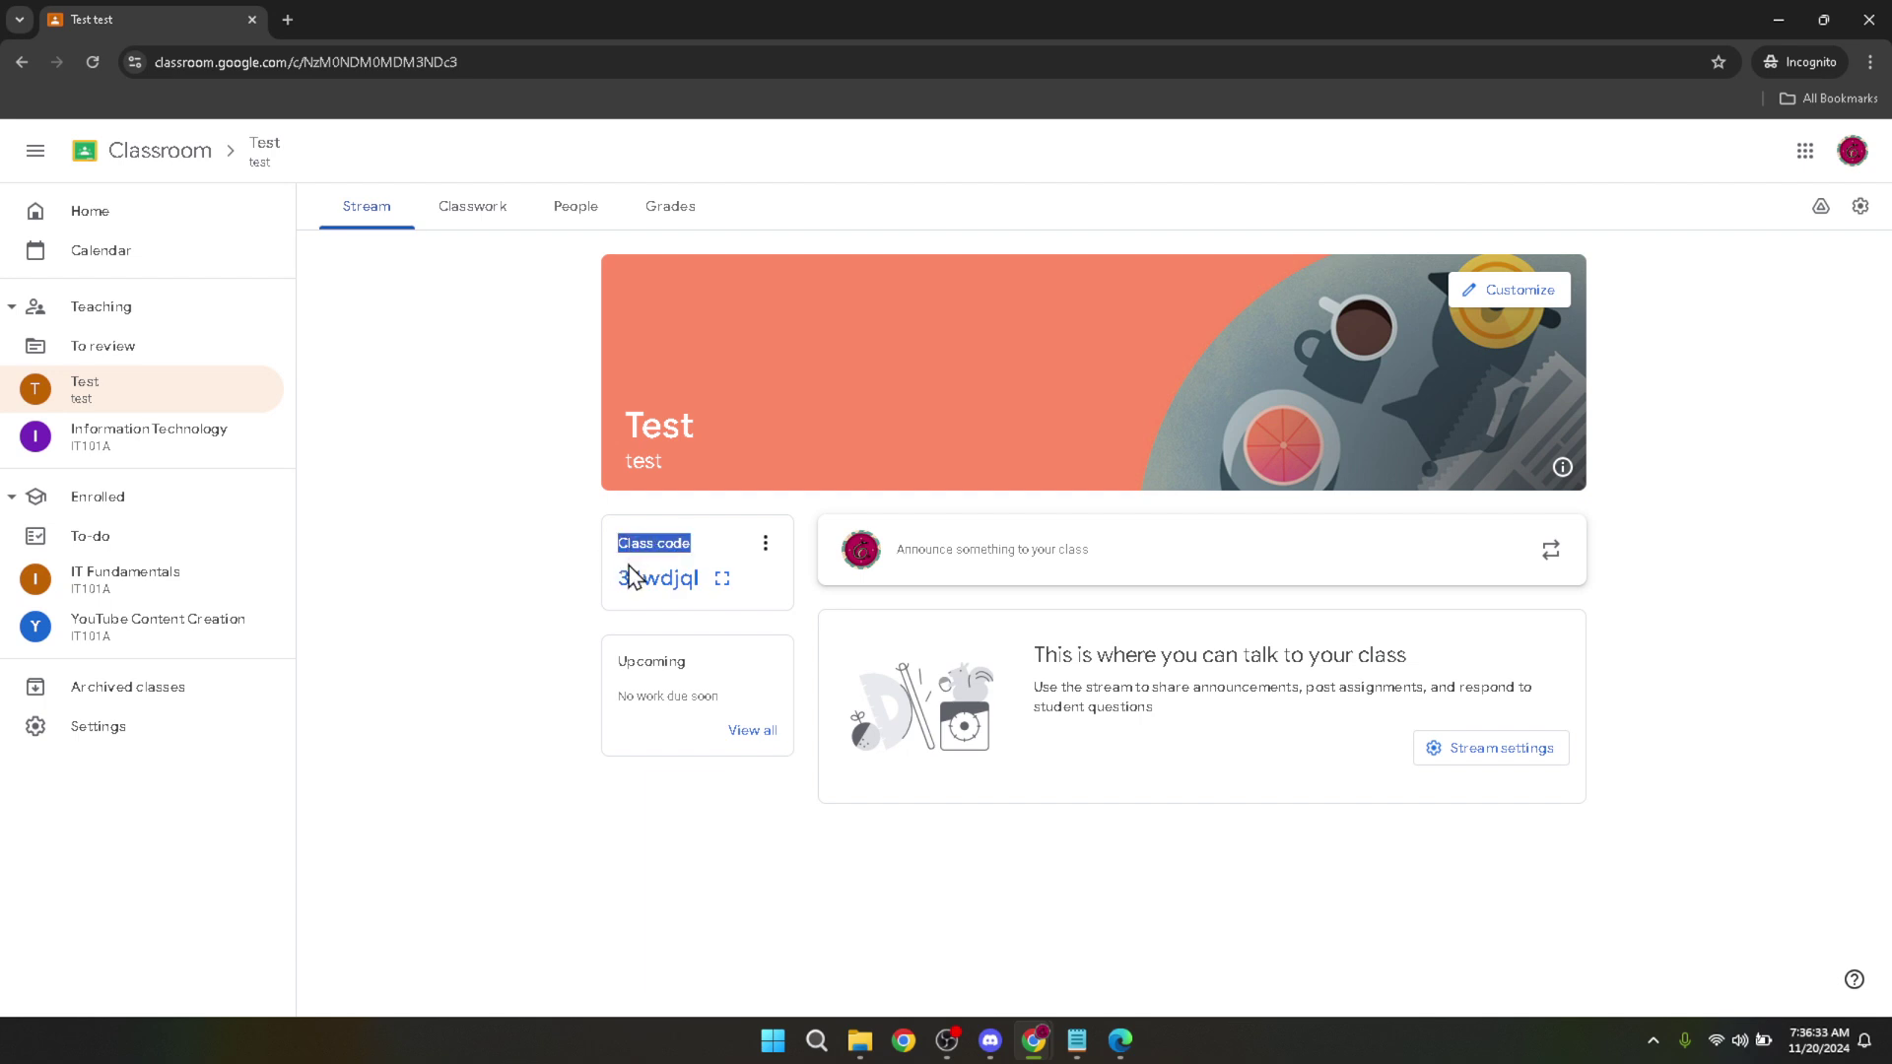
{"action": "left_click", "coordinate": [626, 589]}
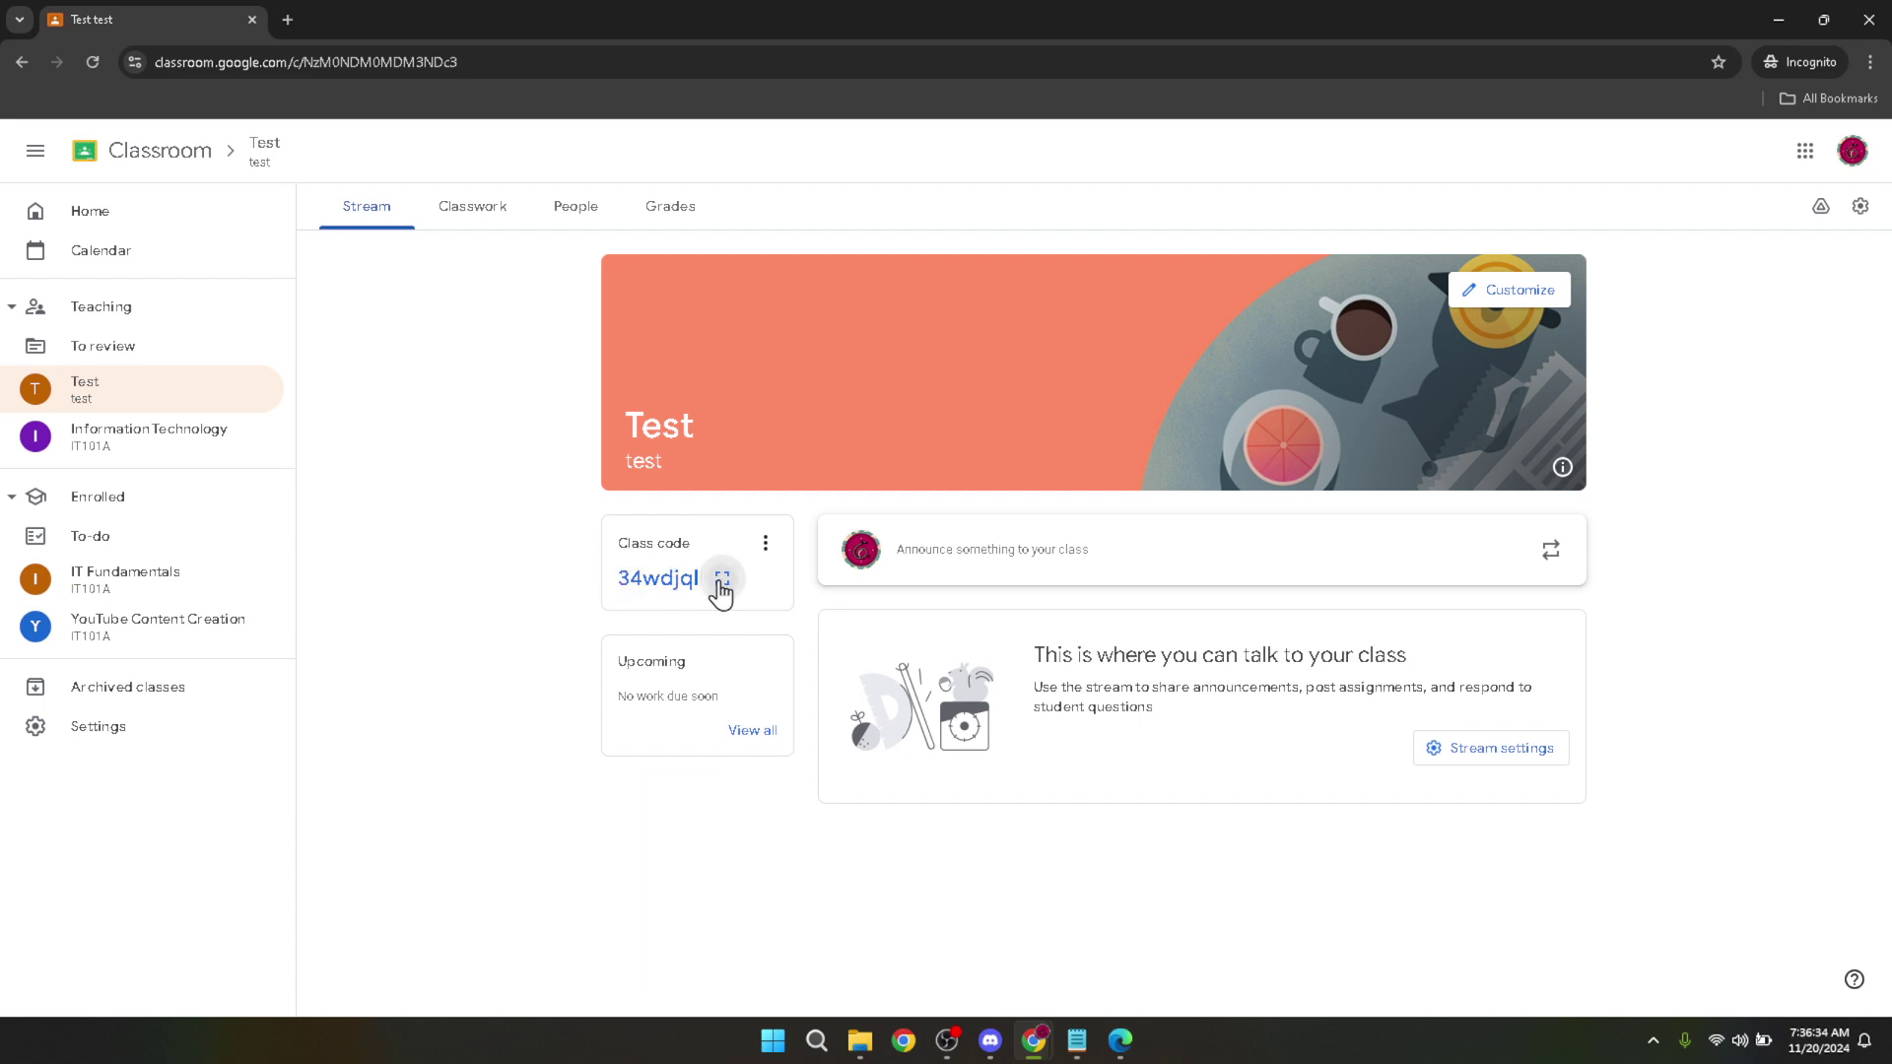
{"action": "left_click", "coordinate": [722, 581]}
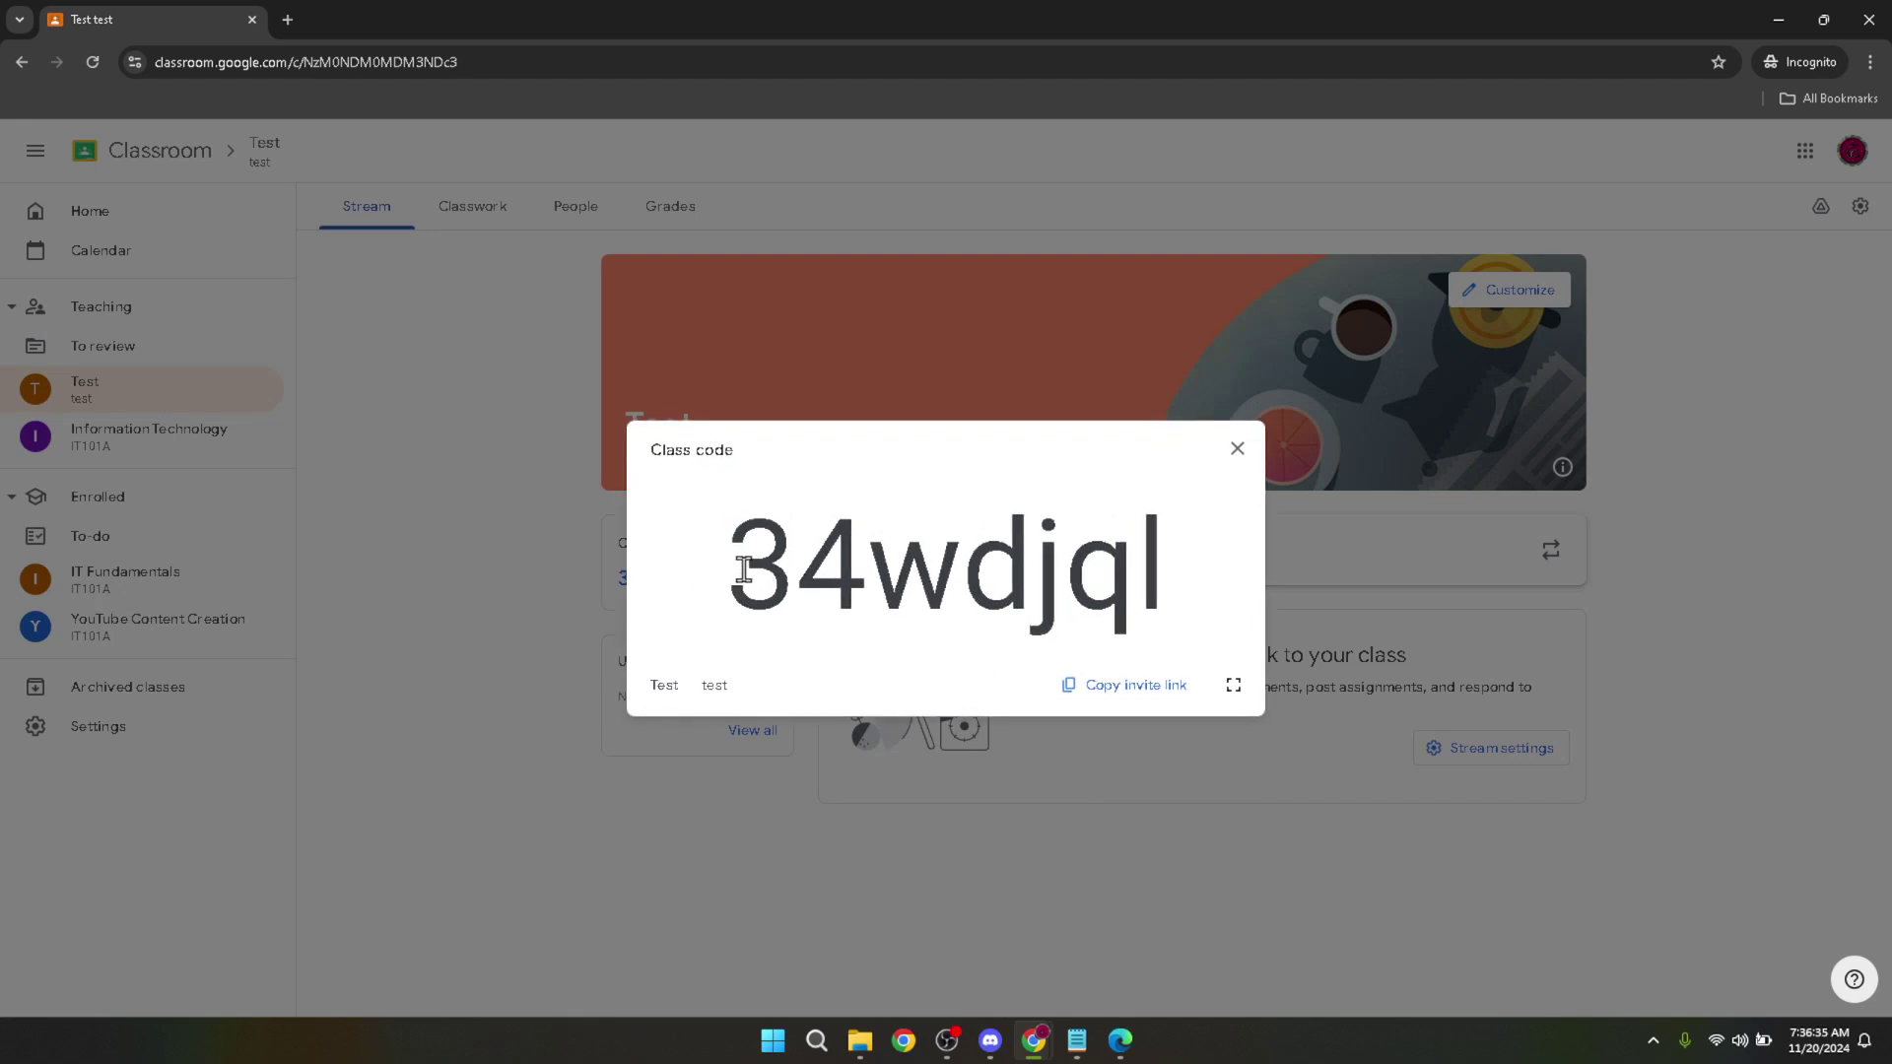
Copy the class invite link, then view the class code full screen and exit.
{"action": "left_click_drag", "start_coordinate": [744, 570], "coordinate": [1222, 594]}
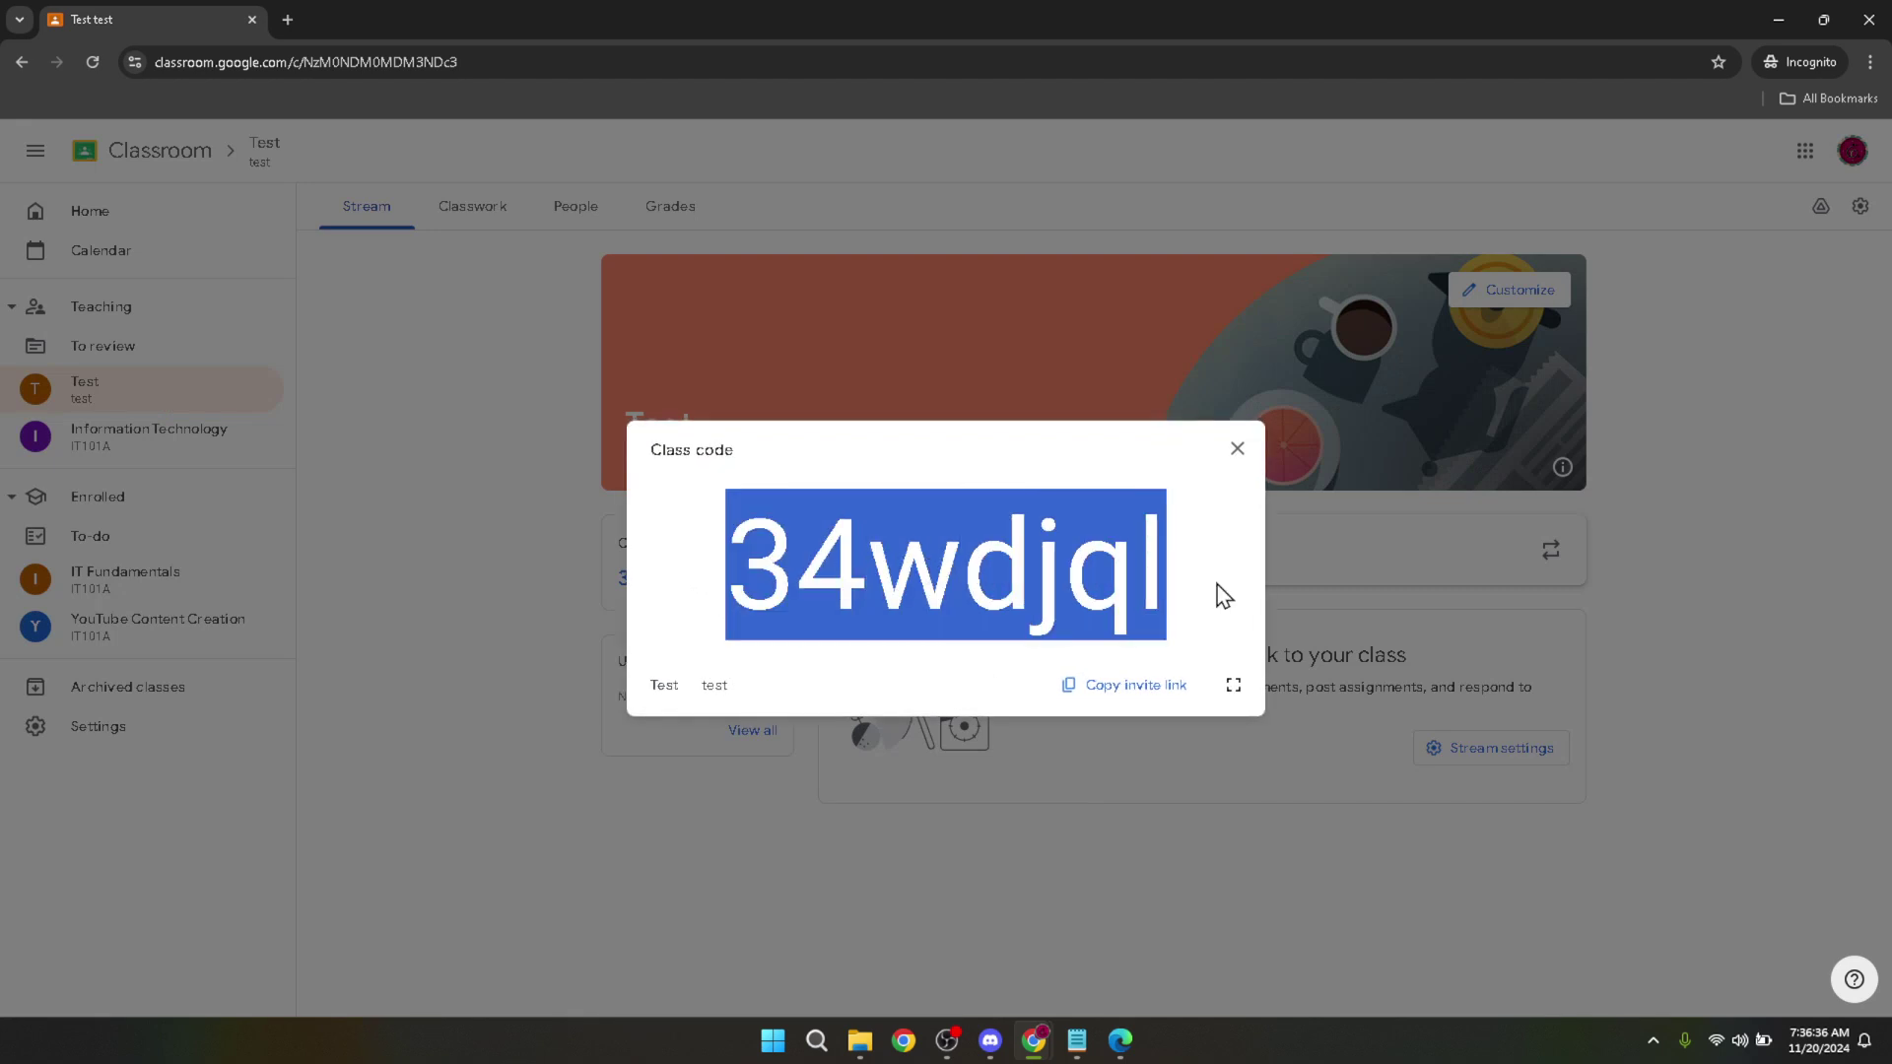
{"action": "left_click", "coordinate": [1145, 703]}
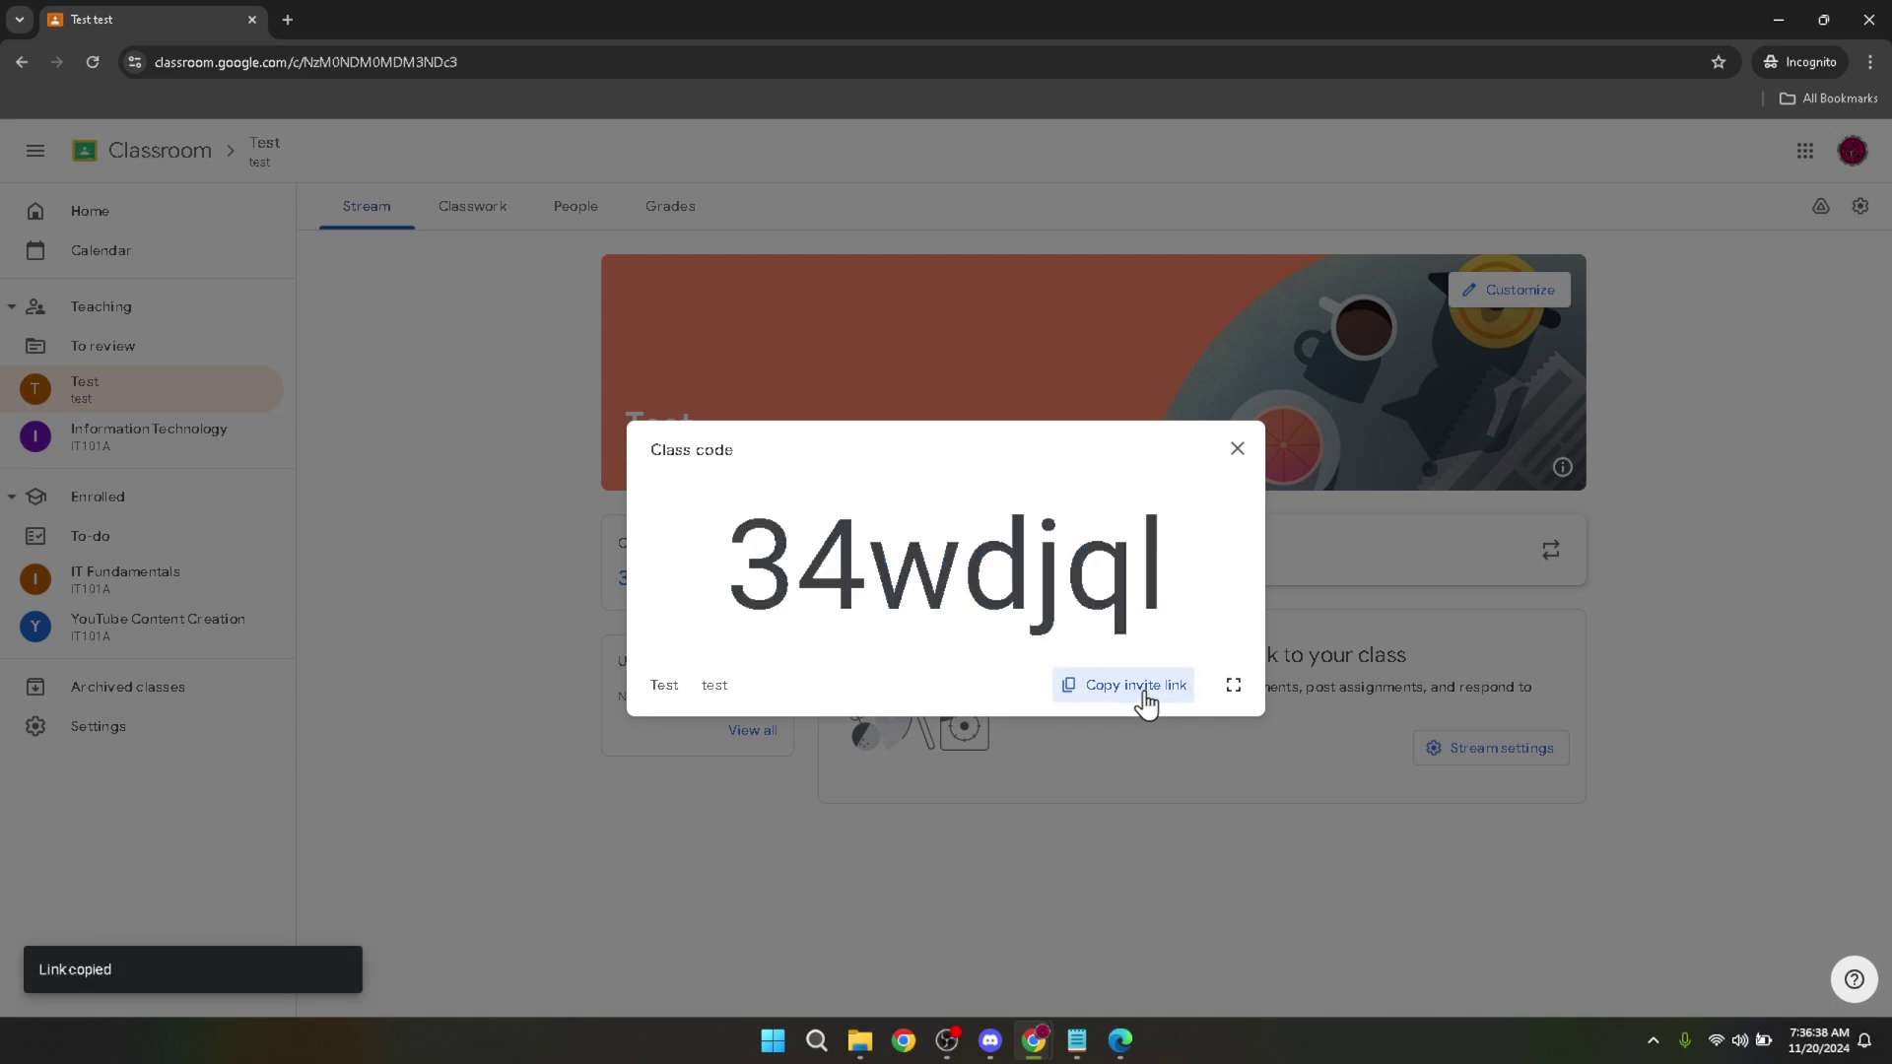
{"action": "left_click_drag", "start_coordinate": [1156, 550], "coordinate": [687, 550]}
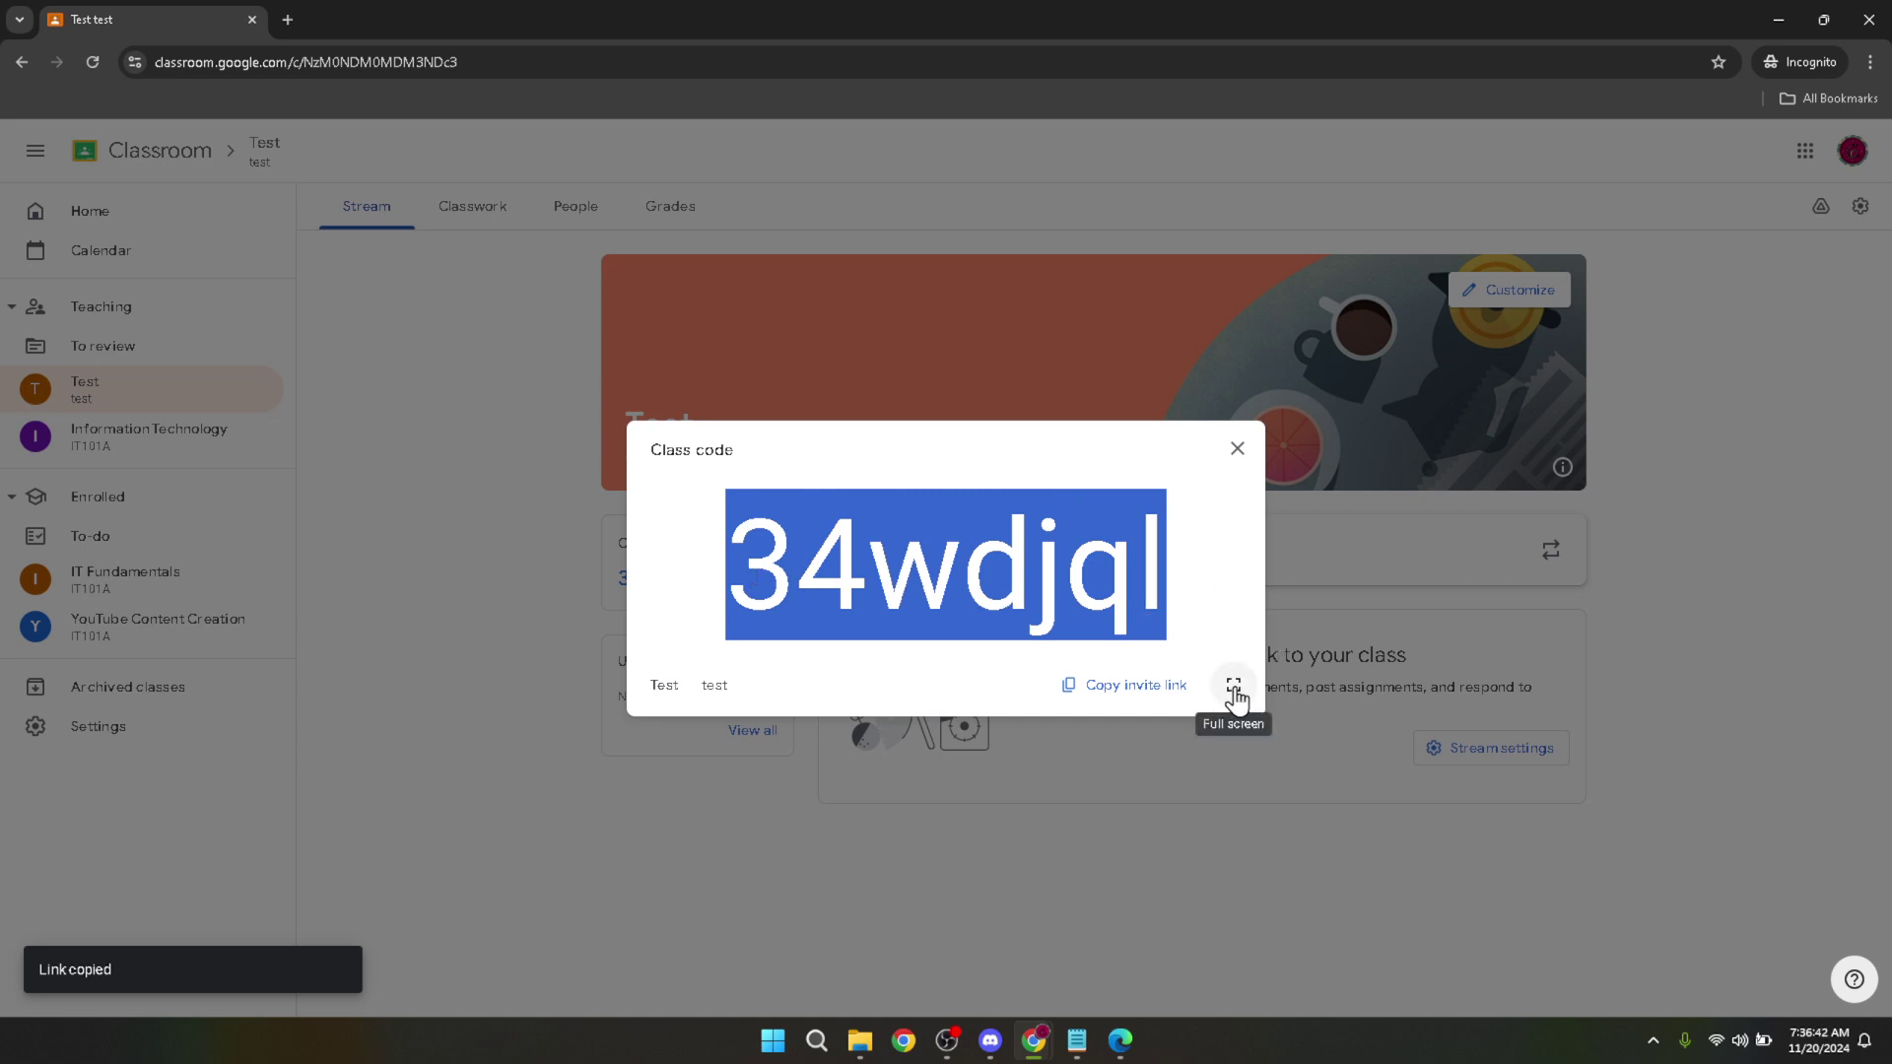
{"action": "left_click", "coordinate": [1234, 687]}
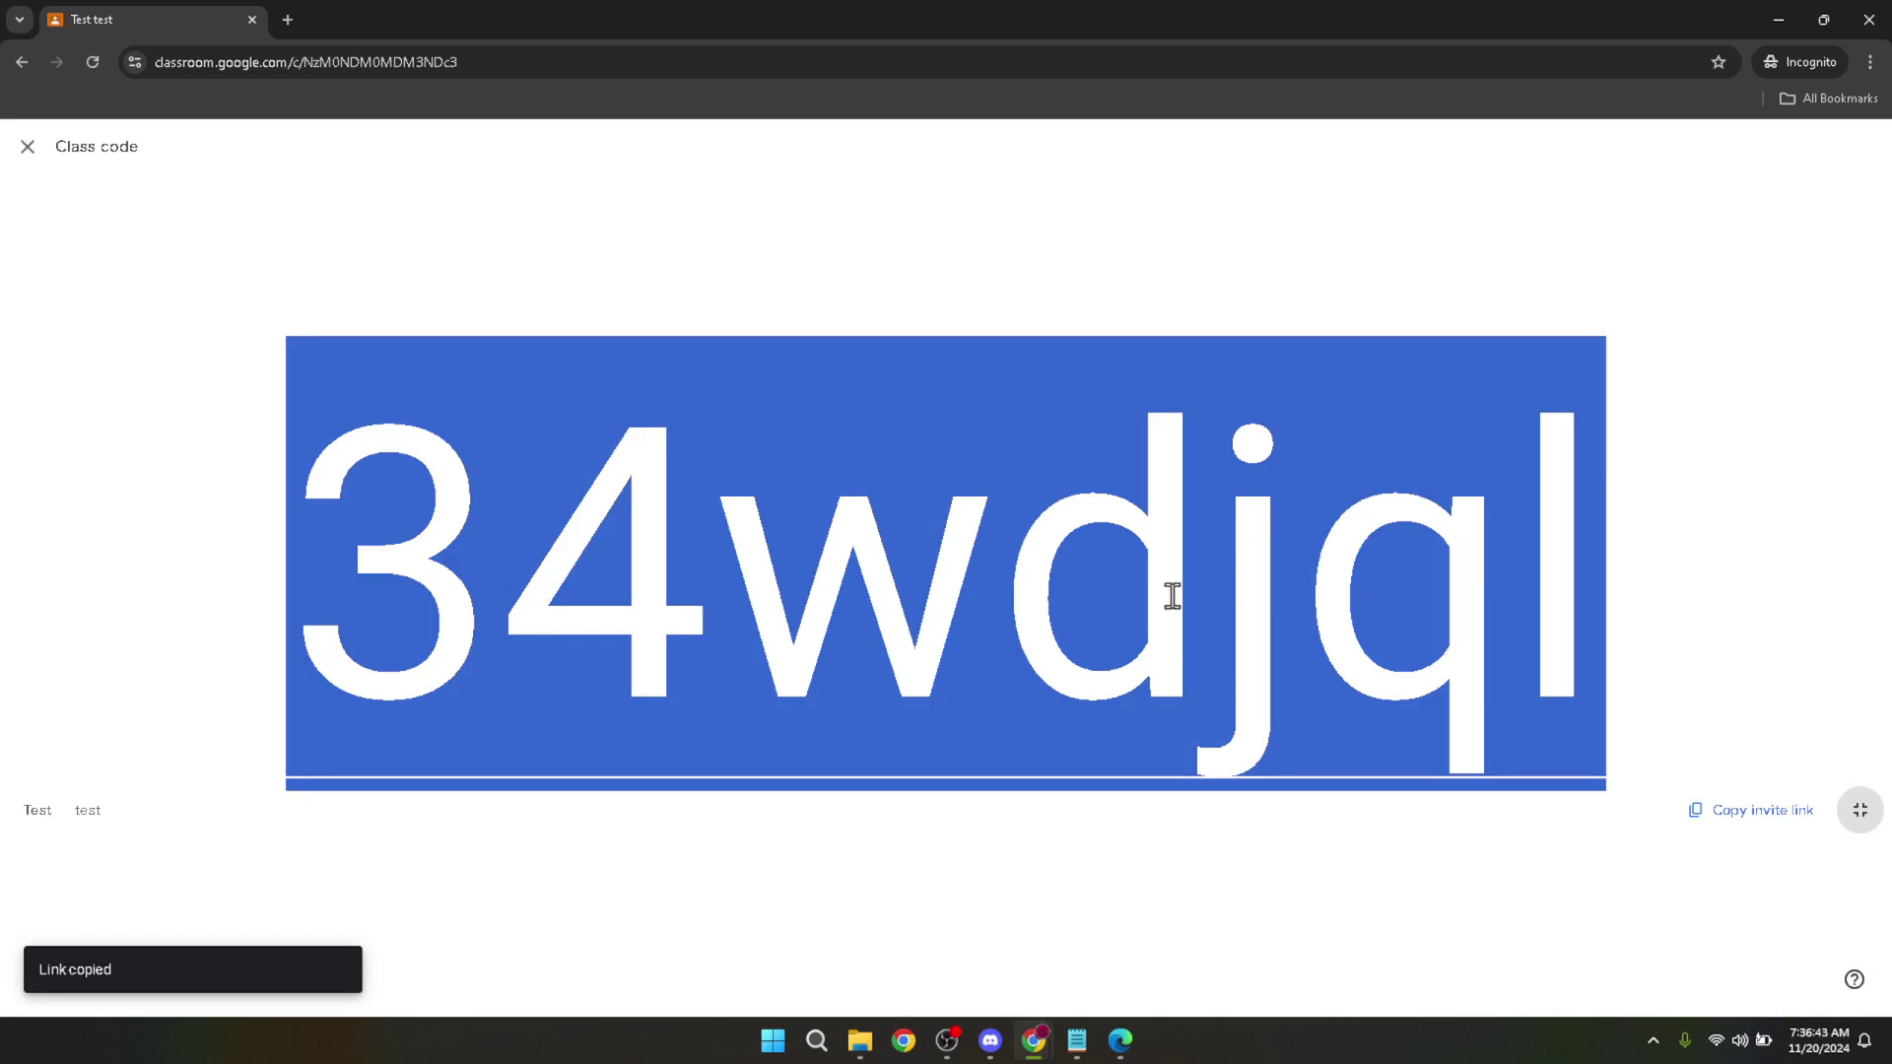
{"action": "left_click", "coordinate": [1317, 642]}
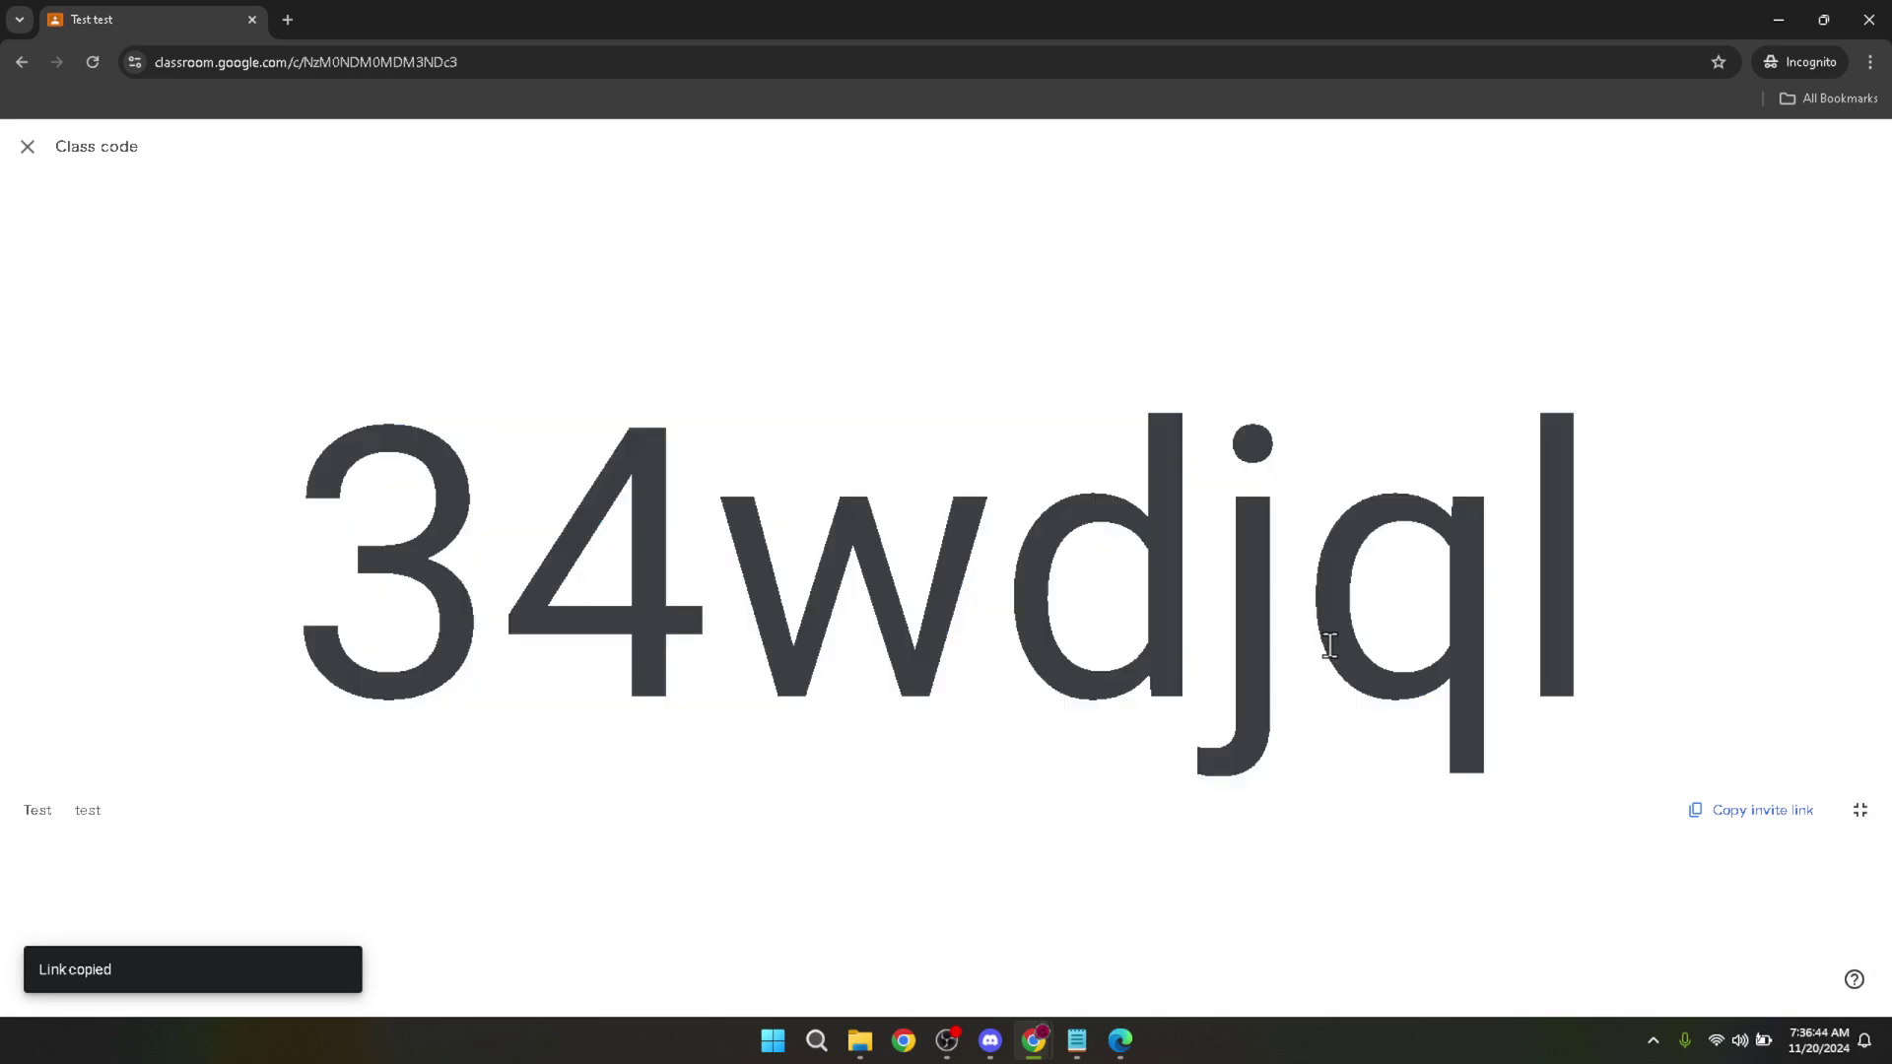
{"action": "key", "text": "Escape"}
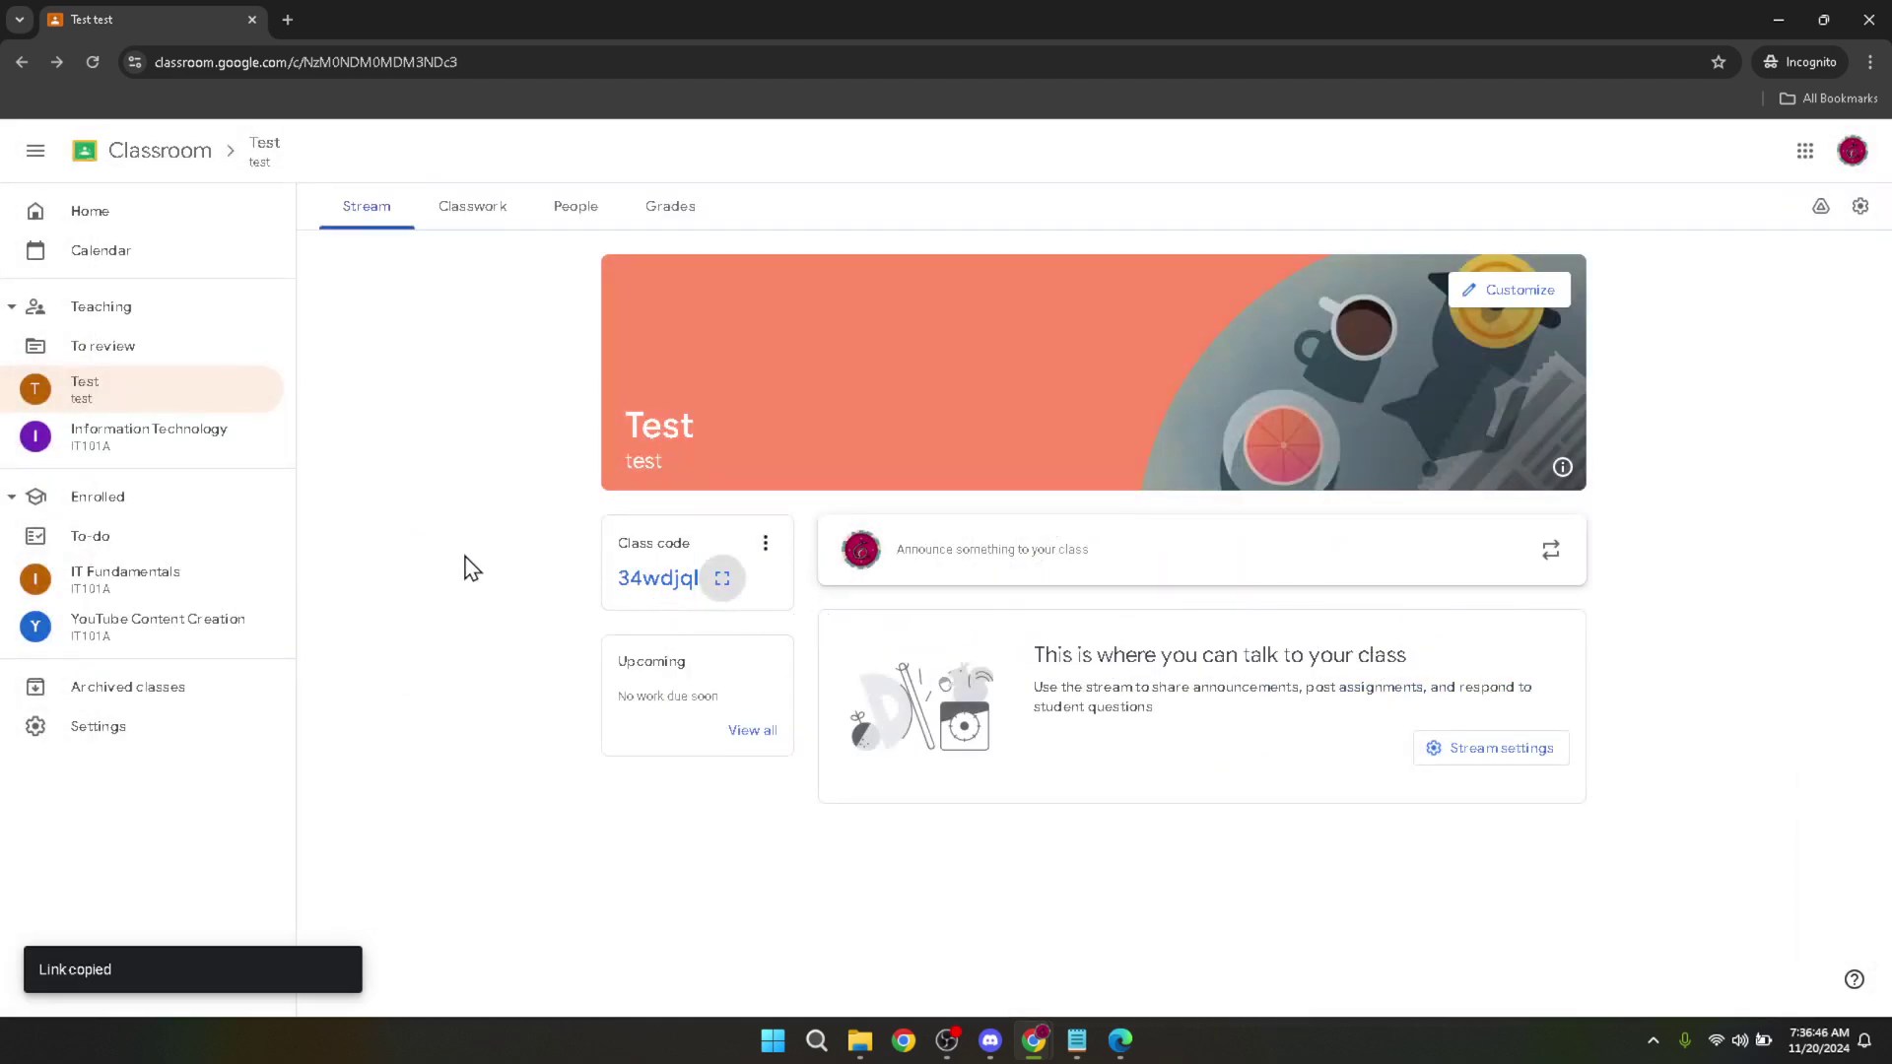
Reopen the enlarged class code, show it full screen again, then exit.
{"action": "left_click", "coordinate": [722, 579]}
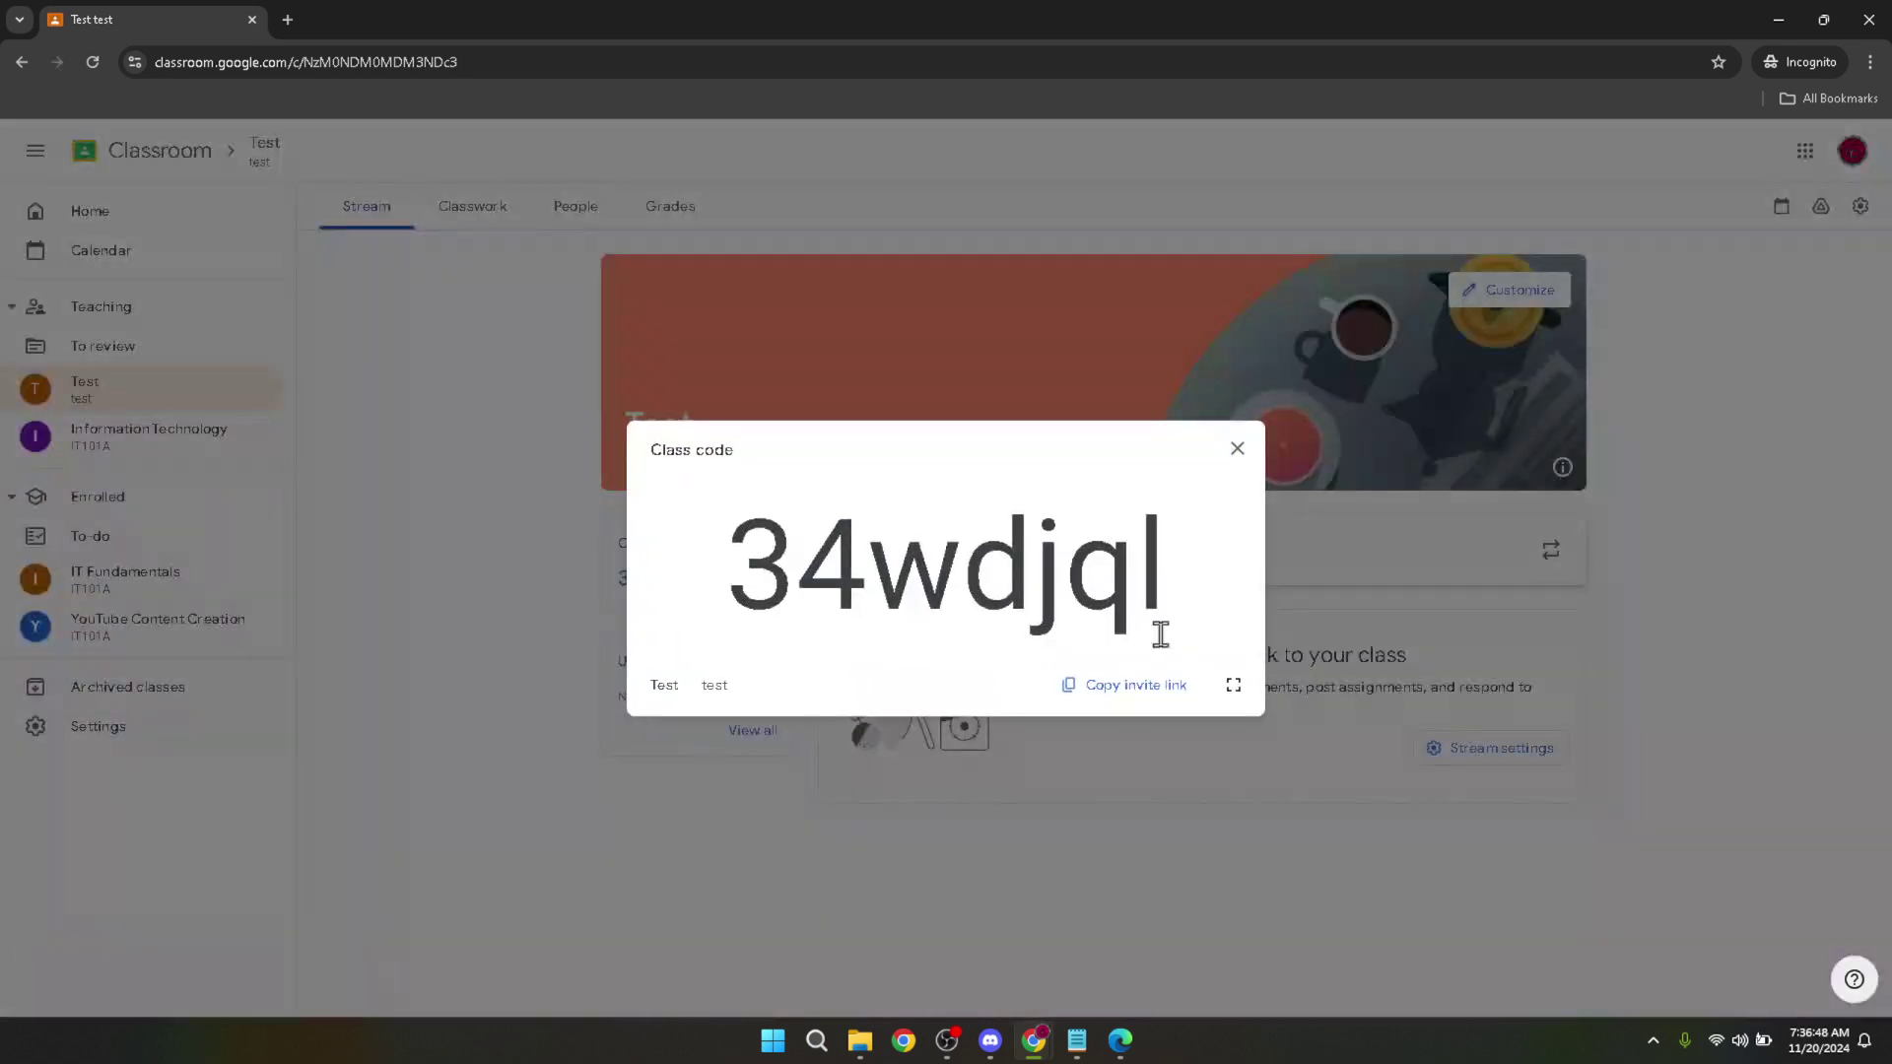
{"action": "left_click", "coordinate": [1233, 685]}
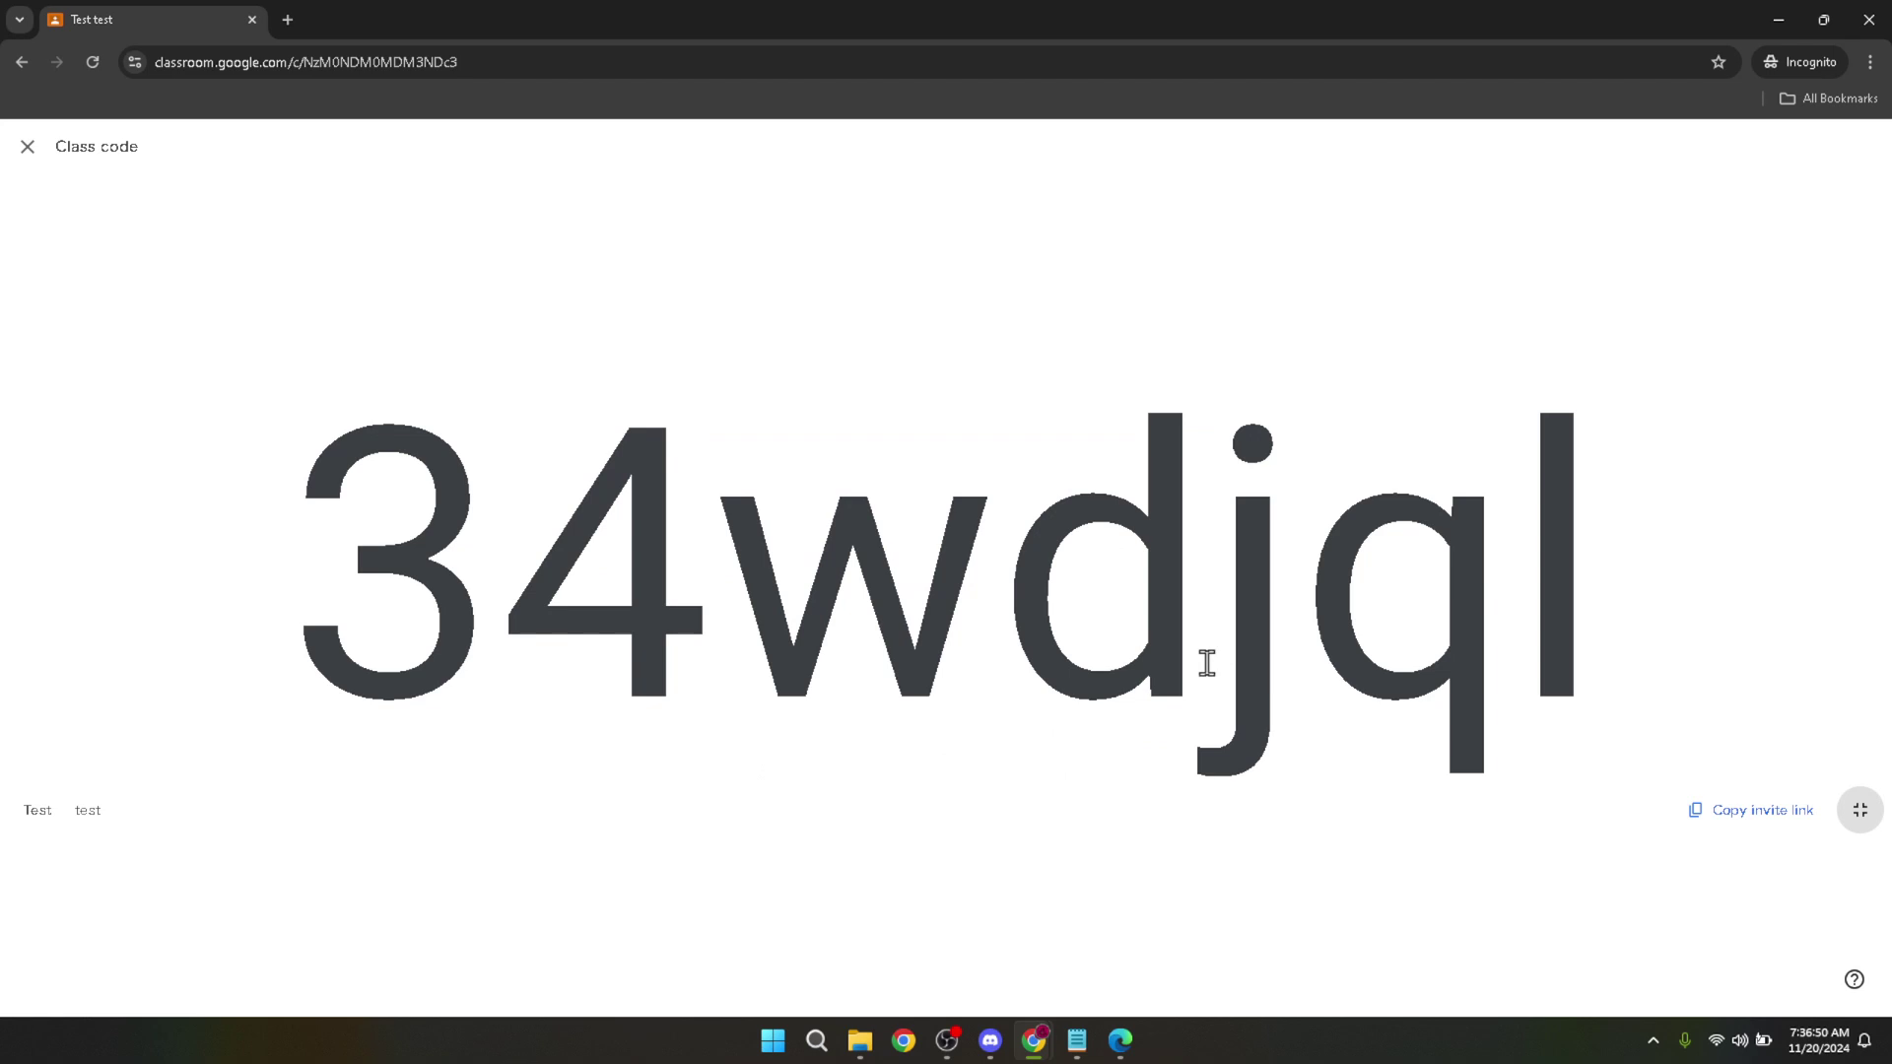
{"action": "key", "text": "Escape"}
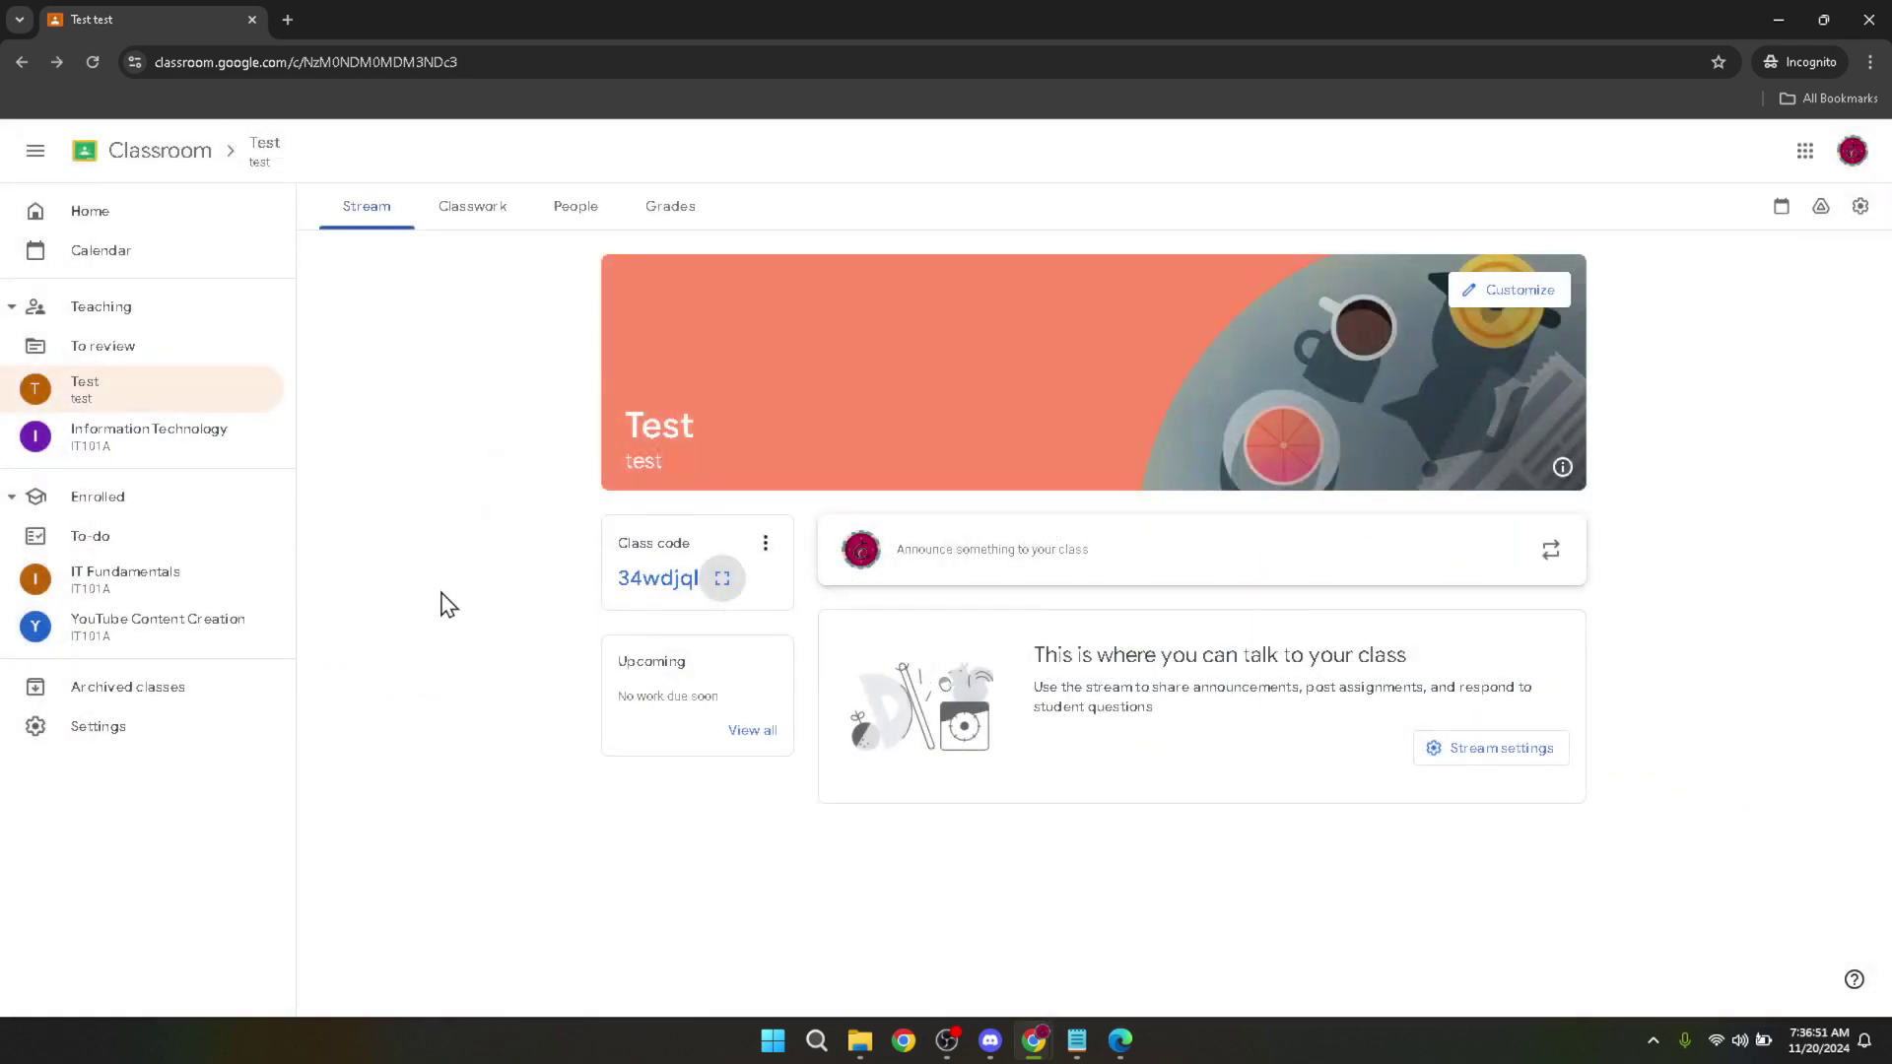